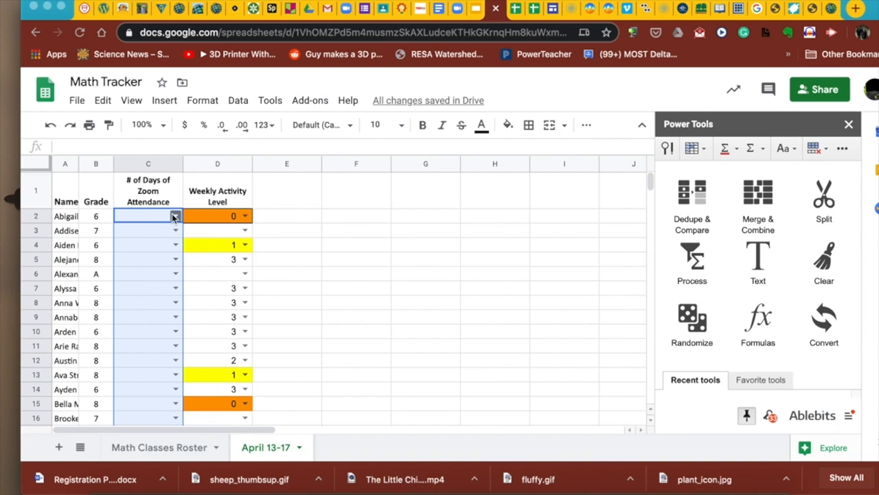
Check the dropdown choices in cell C2 and enter "Completion of work" as the column header in E1
{"action": "left_click", "coordinate": [175, 215]}
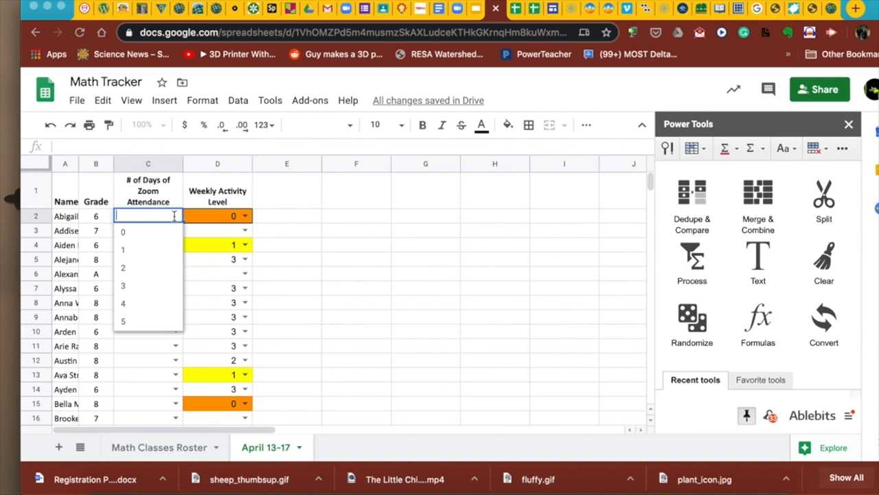
{"action": "left_click", "coordinate": [294, 198]}
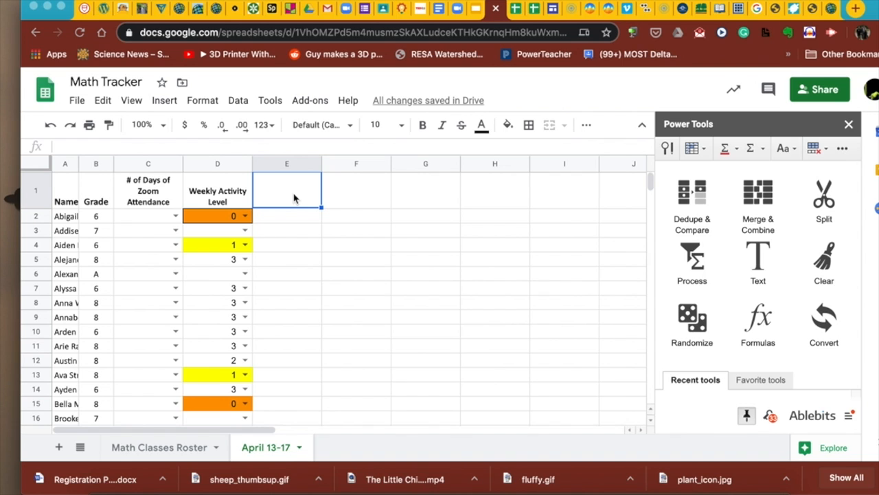
{"action": "type", "text": "Completion of work"}
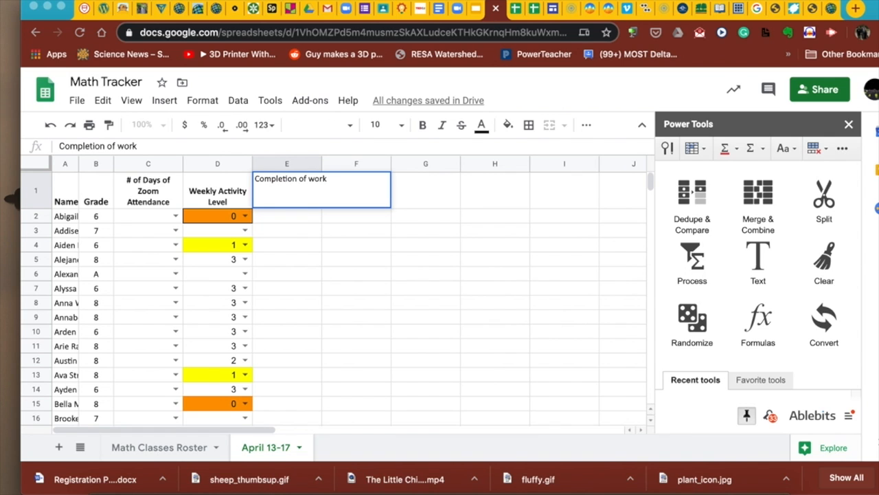
{"action": "key", "text": "Tab"}
{"action": "key", "text": "Return"}
Open the data validation settings for cells E2:E128 beneath the "Completion of work" header
{"action": "scroll", "coordinate": [287, 321], "scroll_direction": "down", "scroll_amount": 1}
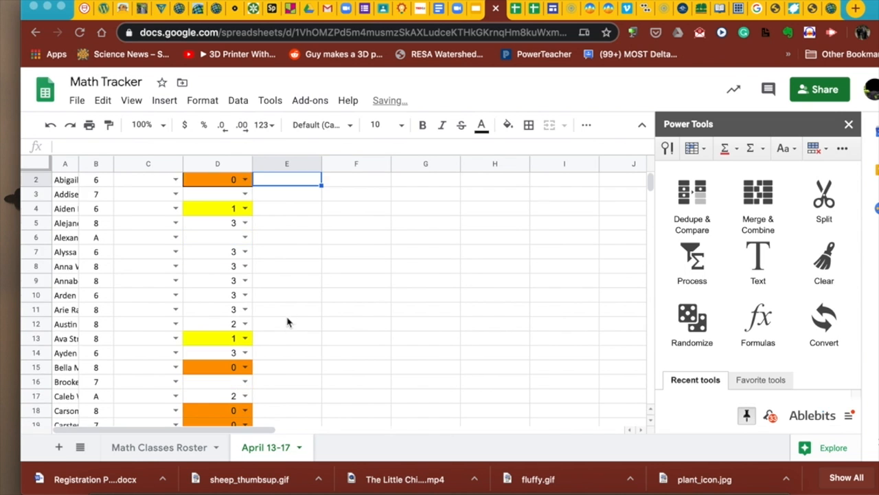
{"action": "scroll", "coordinate": [288, 321], "scroll_direction": "down", "scroll_amount": 20}
{"action": "scroll", "coordinate": [288, 321], "scroll_direction": "down", "scroll_amount": 16}
{"action": "scroll", "coordinate": [287, 322], "scroll_direction": "up", "scroll_amount": 1}
{"action": "left_click", "coordinate": [291, 241], "text": "shift"}
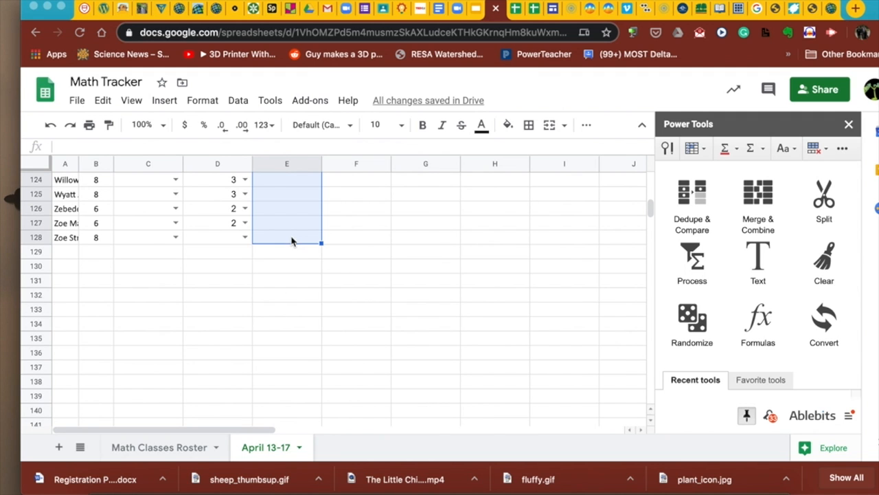
{"action": "scroll", "coordinate": [291, 240], "scroll_direction": "up", "scroll_amount": 20}
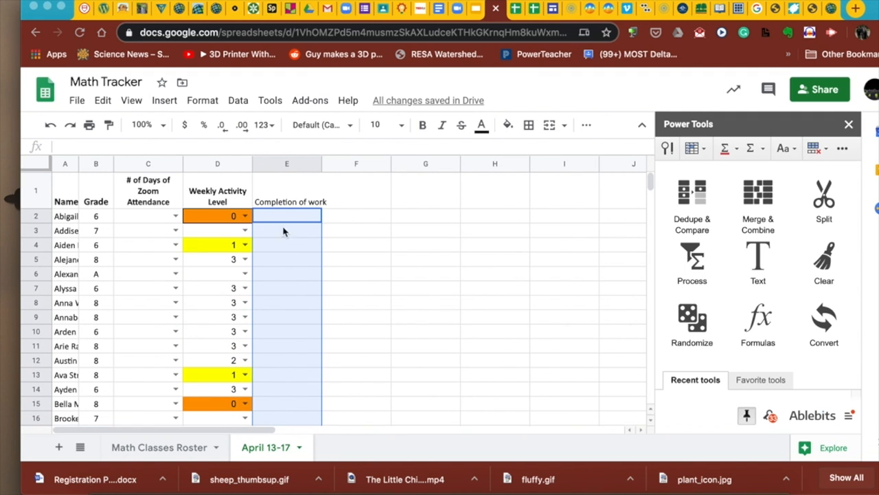
{"action": "left_click", "coordinate": [240, 102]}
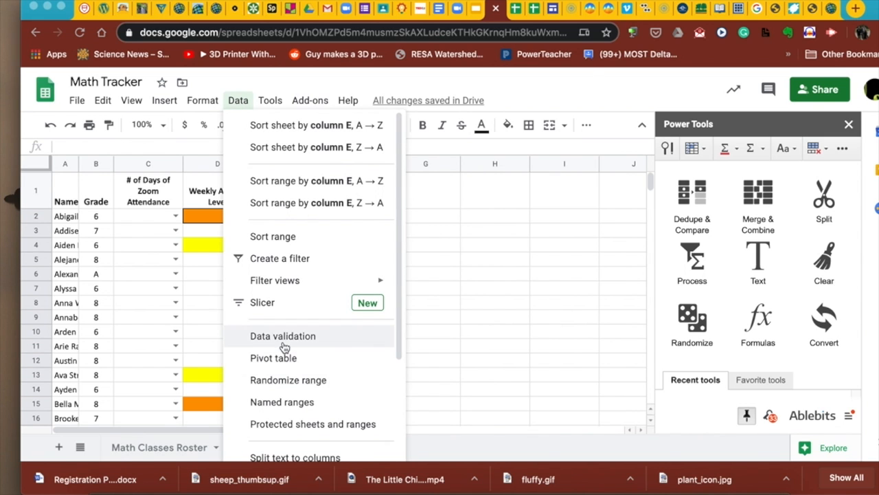
{"action": "left_click", "coordinate": [283, 337]}
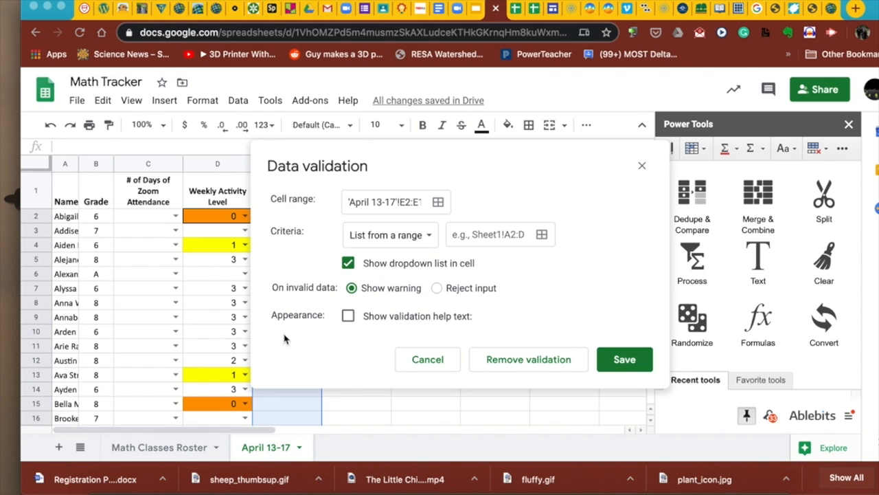
Restrict the selected cells to a dropdown list of the items none, some, all and save the validation
{"action": "left_click", "coordinate": [424, 236]}
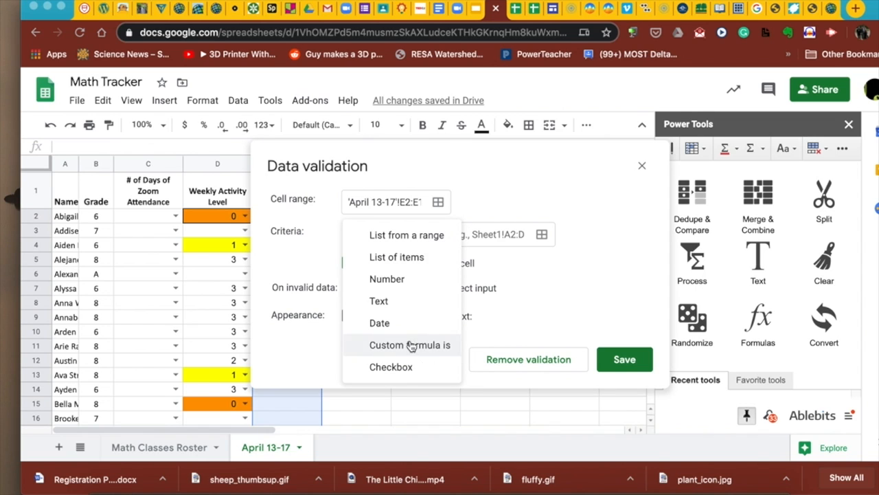
{"action": "left_click", "coordinate": [416, 259]}
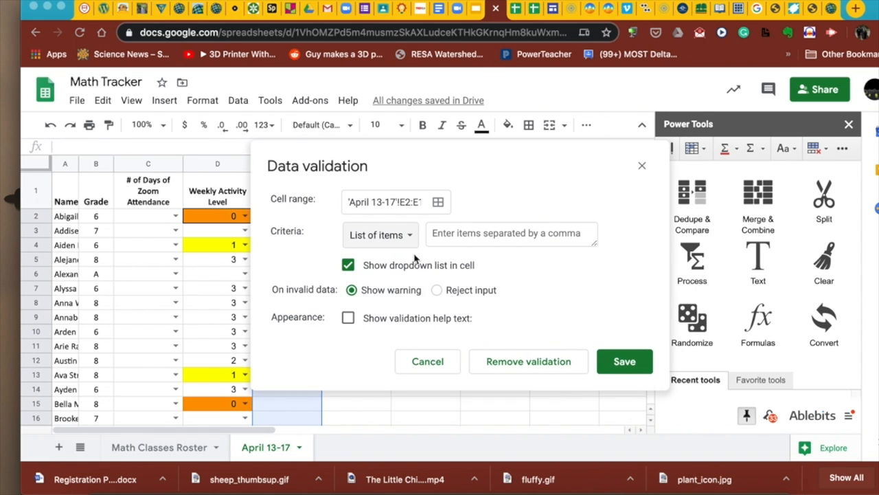
{"action": "left_click", "coordinate": [443, 237]}
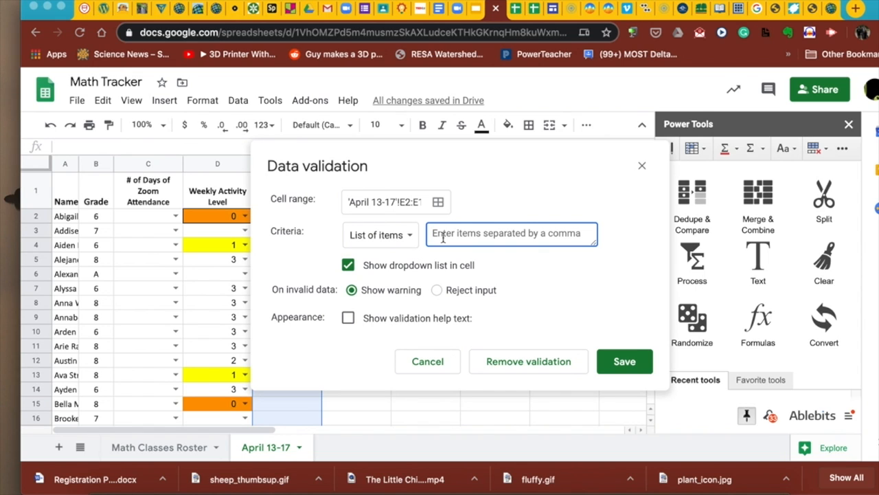
{"action": "type", "text": "none, some"}
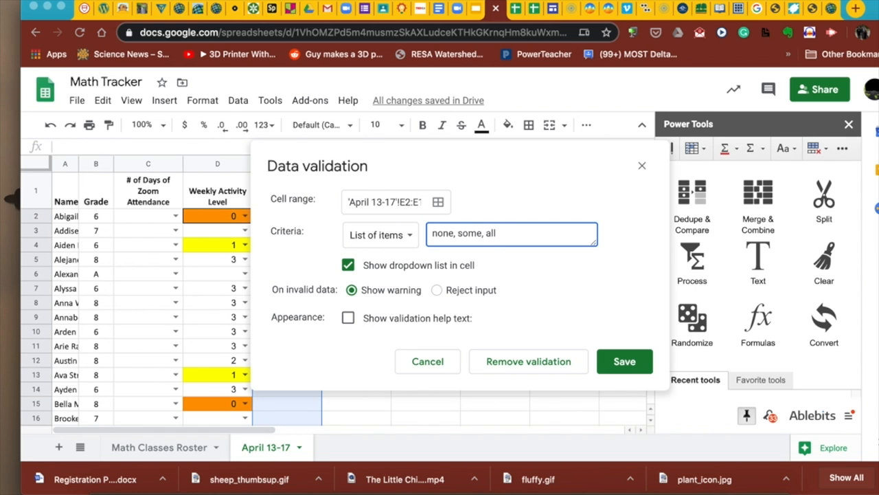
{"action": "type", "text": ", all"}
{"action": "left_click", "coordinate": [627, 362]}
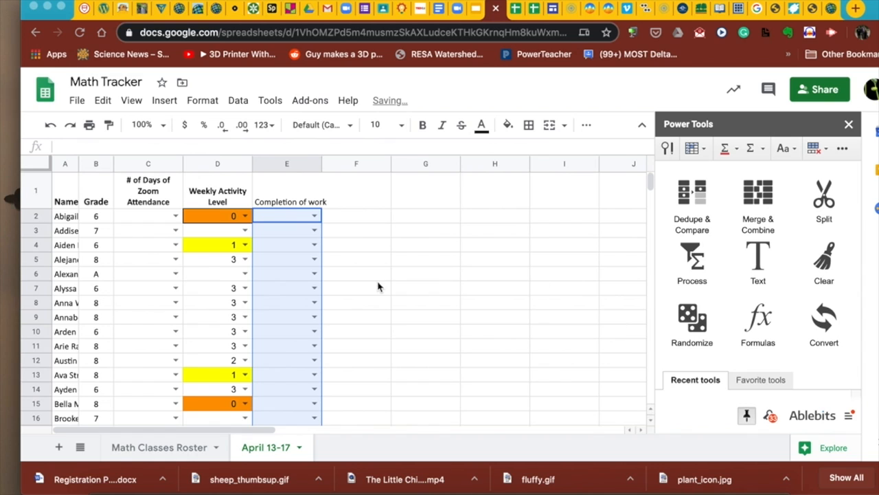
Choose "some" in cell E2 and "none" in cell E5 from their dropdown lists
{"action": "left_click", "coordinate": [377, 280]}
{"action": "left_click", "coordinate": [315, 217]}
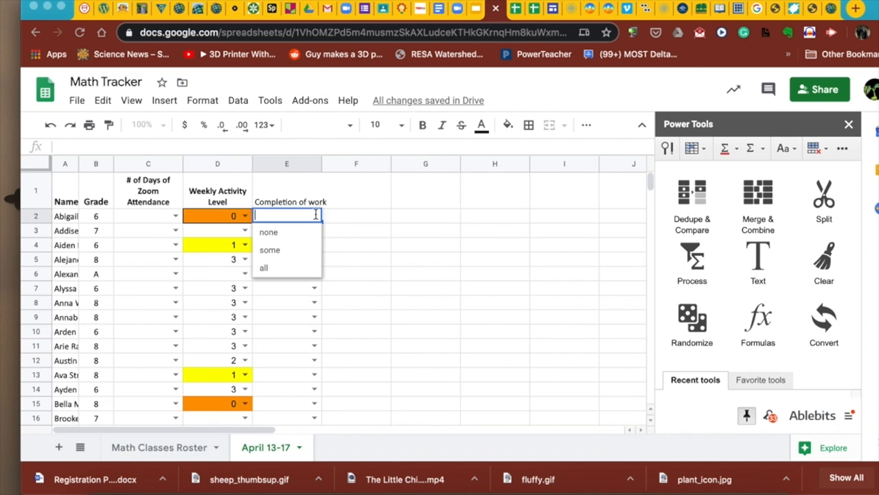
{"action": "left_click", "coordinate": [288, 251]}
{"action": "left_click", "coordinate": [314, 259]}
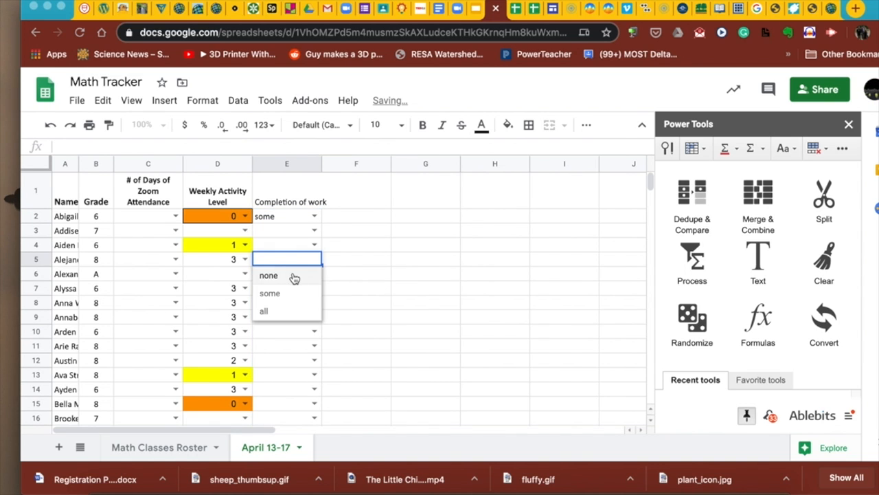
{"action": "left_click", "coordinate": [292, 277]}
Test the validation by entering the unlisted value "a little" in cell E3 and view its warning
{"action": "left_click", "coordinate": [289, 231]}
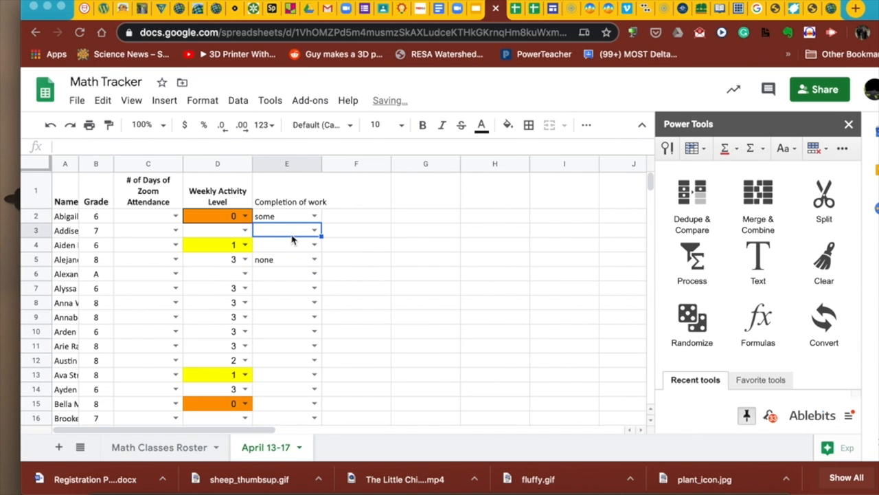
{"action": "type", "text": "a little"}
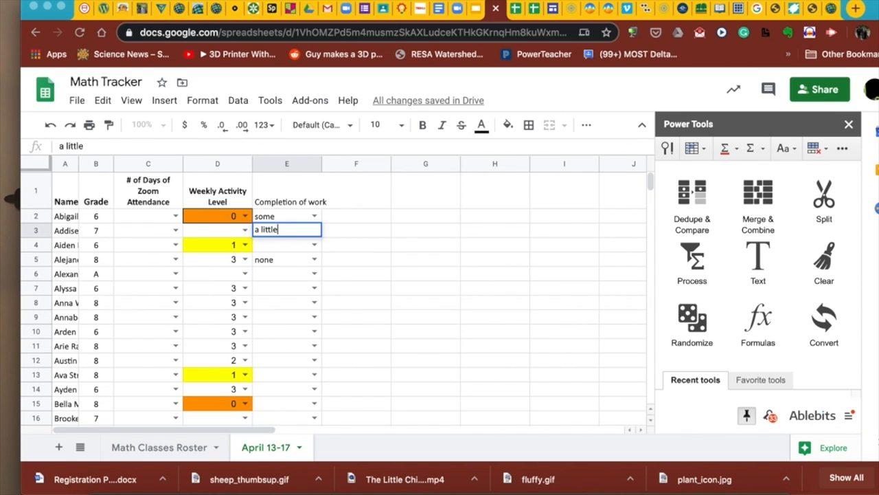
{"action": "key", "text": "Return"}
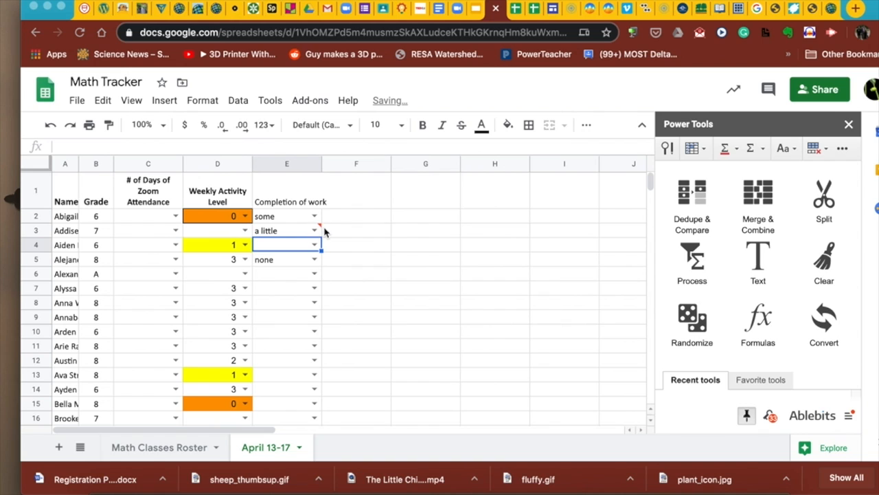
{"action": "mouse_move", "coordinate": [321, 227]}
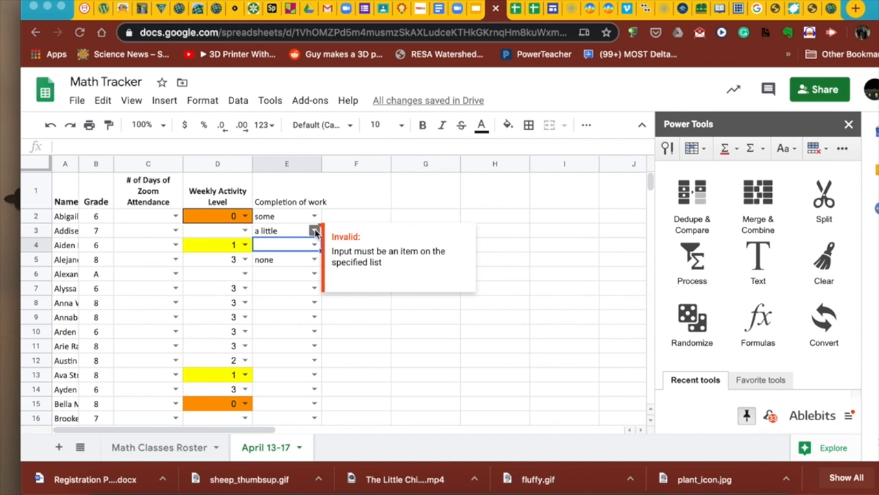
Clear the unlisted entry from cell E3
{"action": "left_click", "coordinate": [314, 230]}
{"action": "key", "text": "BackSpace"}
{"action": "key", "text": "BackSpace"}
{"action": "key", "text": "BackSpace"}
{"action": "key", "text": "BackSpace"}
{"action": "key", "text": "BackSpace"}
{"action": "key", "text": "BackSpace"}
{"action": "key", "text": "BackSpace"}
{"action": "key", "text": "BackSpace"}
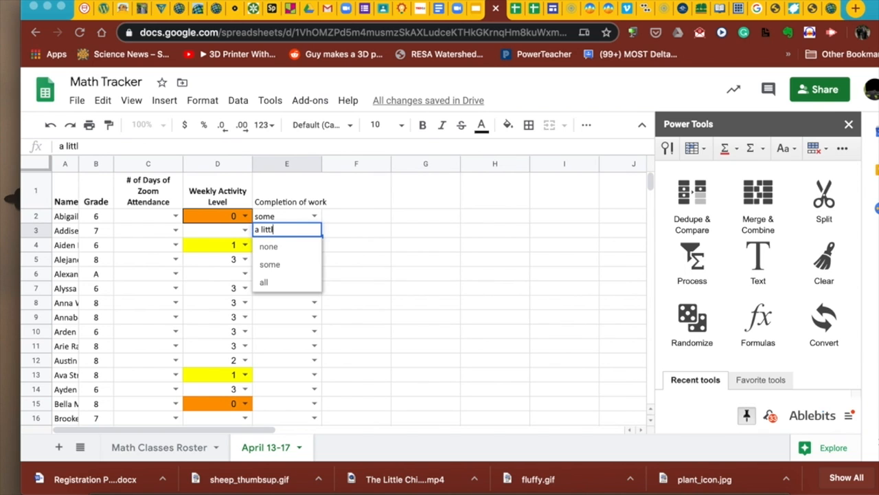
{"action": "left_click", "coordinate": [381, 201]}
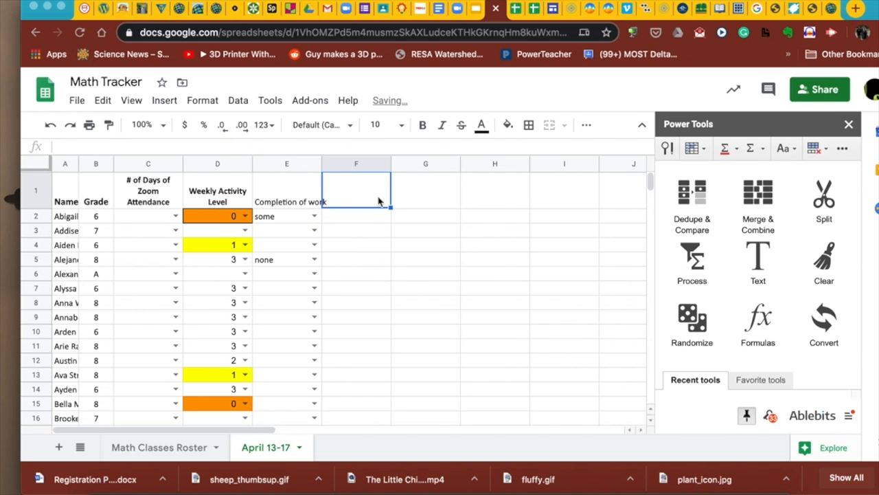
Choose "some" in cell E4, "all" in E3 and "none" in E6 from their dropdown lists
{"action": "left_click", "coordinate": [314, 245]}
{"action": "left_click", "coordinate": [296, 284]}
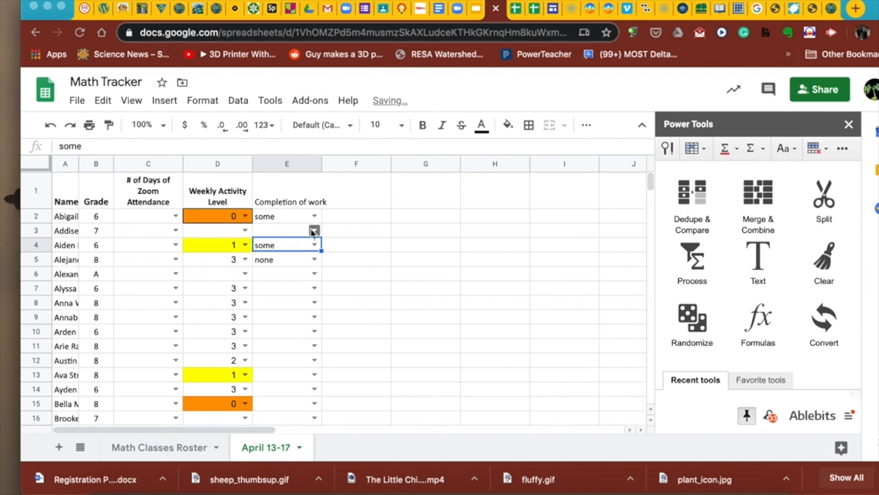
{"action": "left_click", "coordinate": [314, 230]}
{"action": "left_click", "coordinate": [289, 285]}
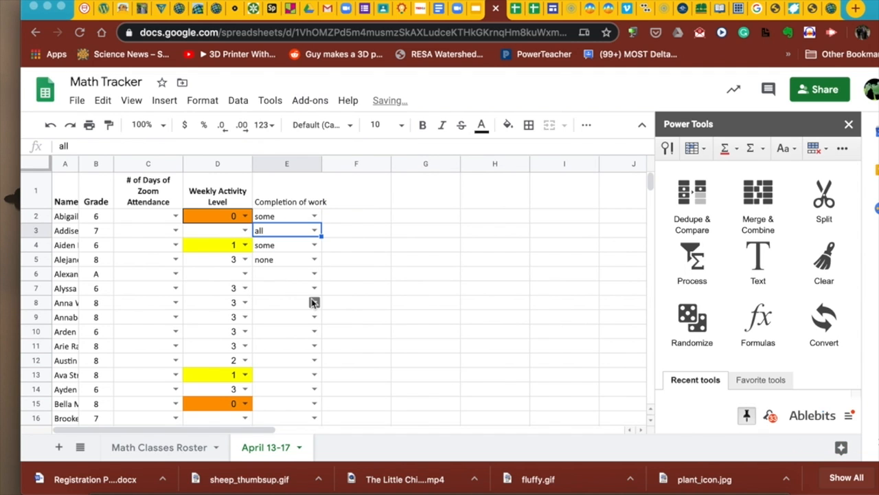
{"action": "left_click", "coordinate": [314, 273]}
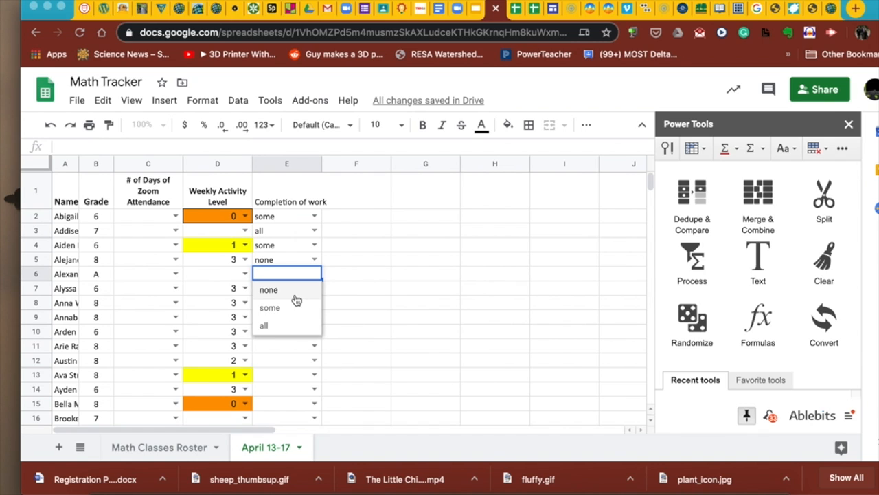
{"action": "left_click", "coordinate": [286, 296]}
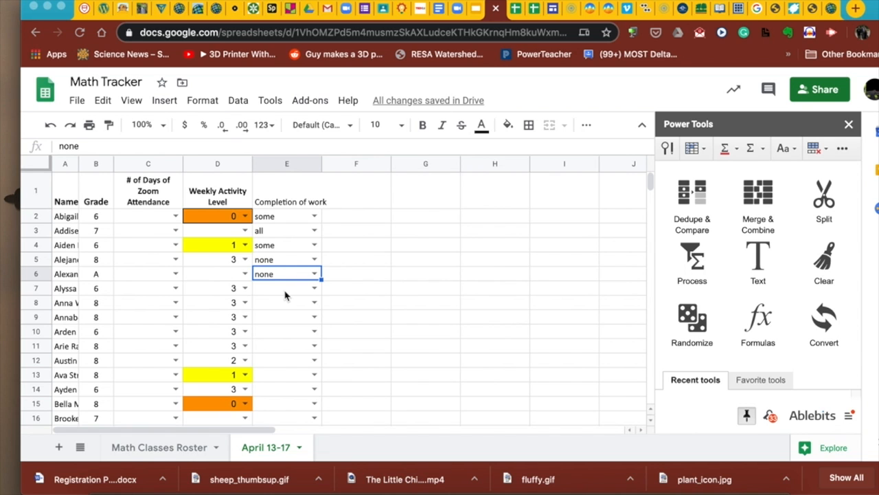
Open the conditional formatting rules for cells E2:E128 in the "Completion of work" column
{"action": "left_click", "coordinate": [287, 217]}
{"action": "scroll", "coordinate": [290, 282], "scroll_direction": "down", "scroll_amount": 20}
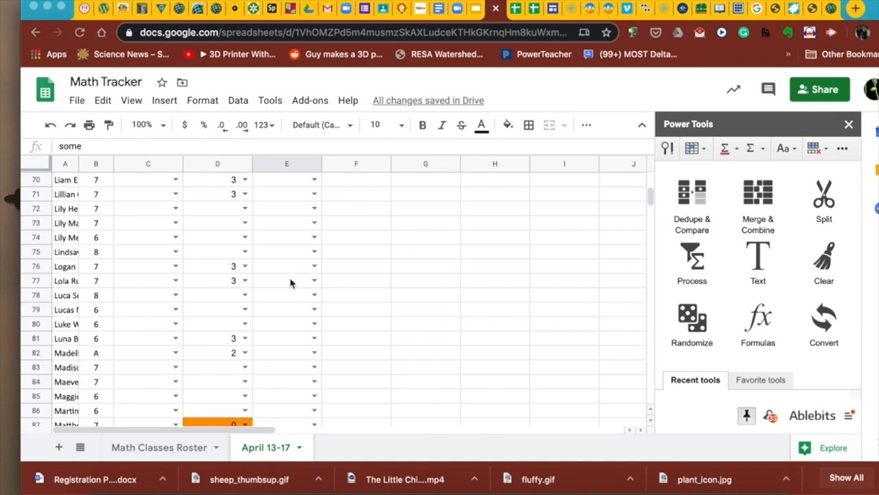
{"action": "scroll", "coordinate": [290, 282], "scroll_direction": "down", "scroll_amount": 15}
{"action": "scroll", "coordinate": [290, 281], "scroll_direction": "up", "scroll_amount": 12}
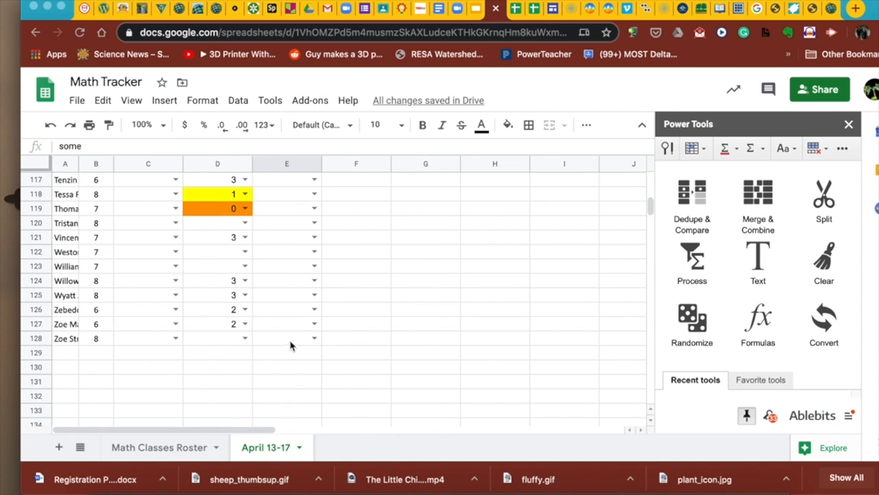
{"action": "left_click", "coordinate": [290, 338], "text": "shift"}
{"action": "scroll", "coordinate": [290, 345], "scroll_direction": "up", "scroll_amount": 20}
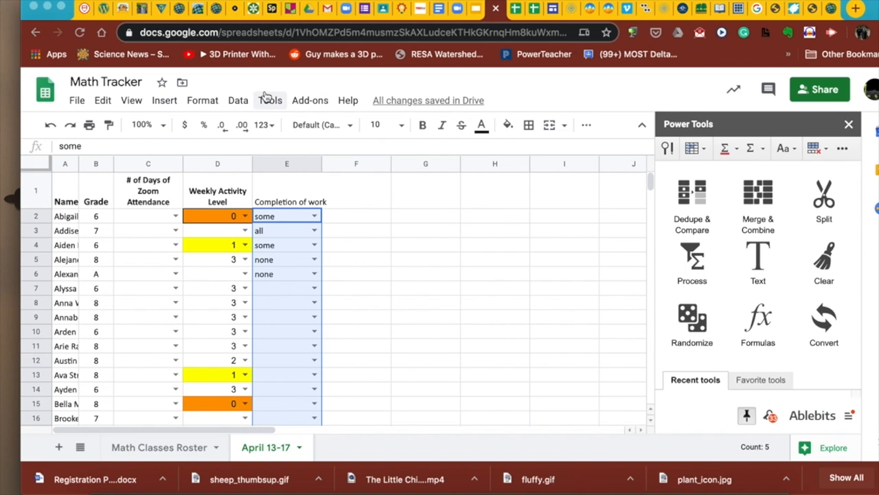
{"action": "left_click", "coordinate": [201, 102]}
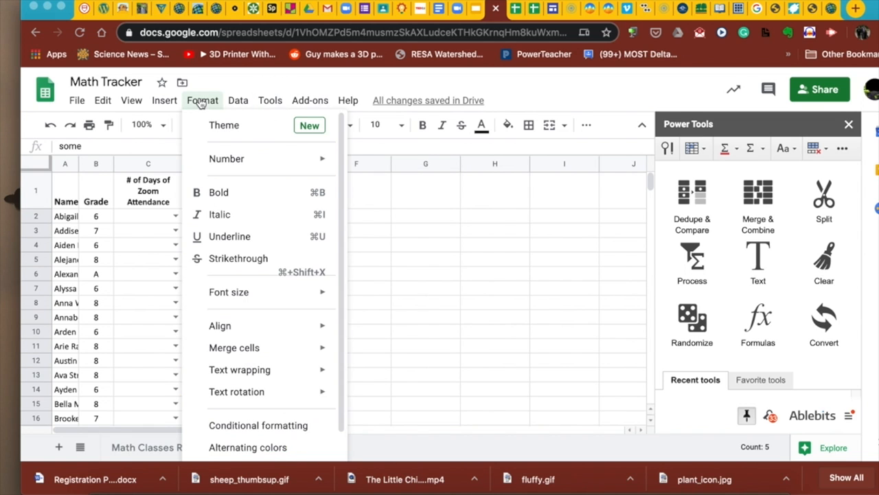
{"action": "left_click", "coordinate": [269, 426]}
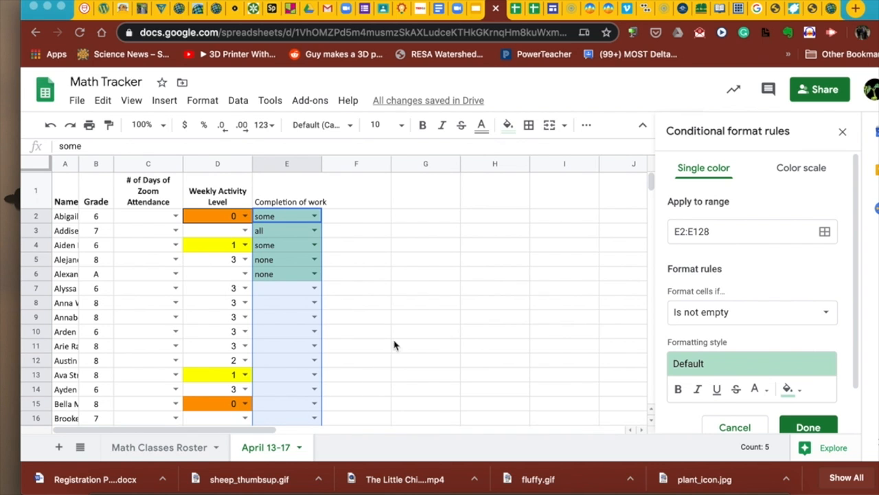
Set the rule for E2:E128 to format cells whose text contains "some"
{"action": "scroll", "coordinate": [769, 277], "scroll_direction": "down", "scroll_amount": 2}
{"action": "scroll", "coordinate": [769, 275], "scroll_direction": "up", "scroll_amount": 2}
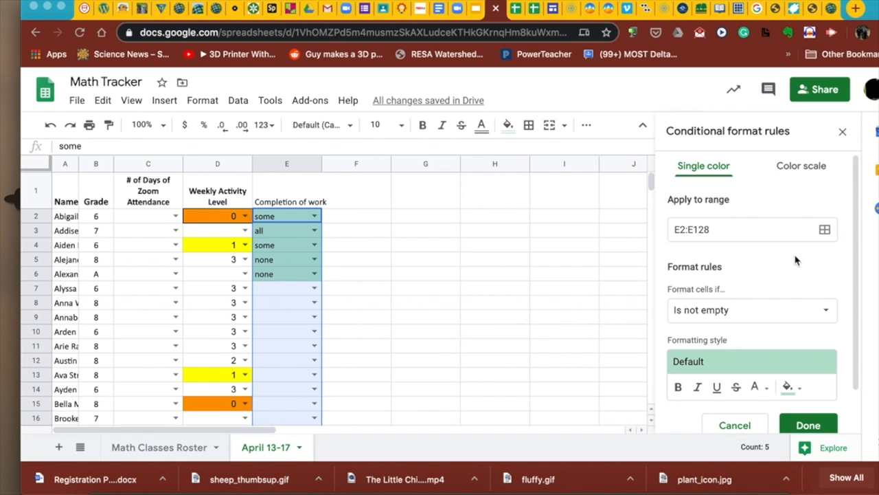
{"action": "left_click", "coordinate": [826, 310]}
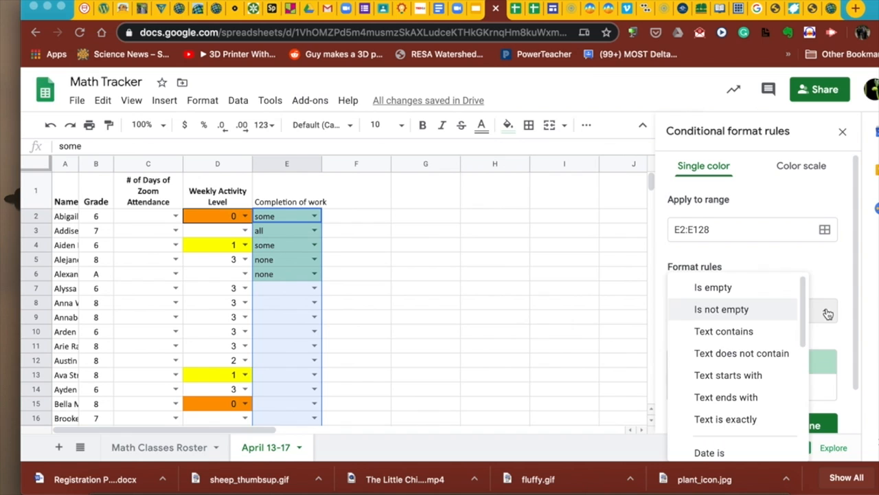
{"action": "left_click", "coordinate": [748, 335]}
{"action": "left_click", "coordinate": [729, 346]}
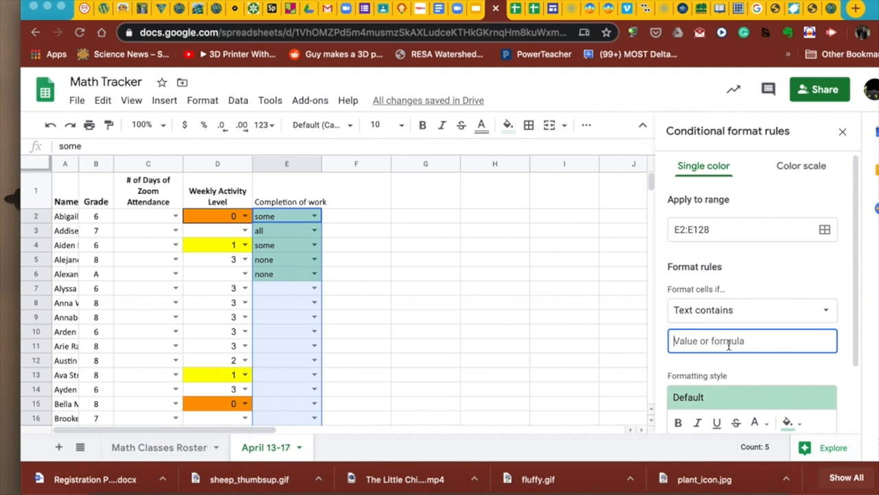
{"action": "type", "text": "some"}
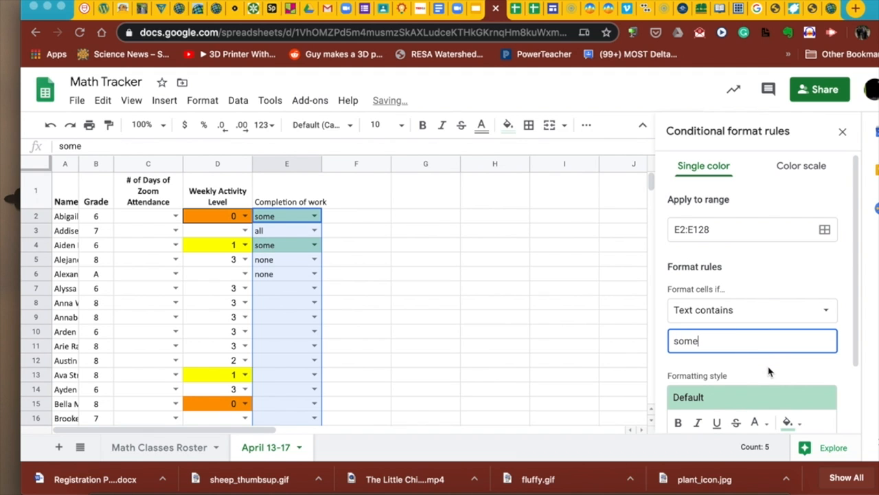
Give the "some" rule the purple theme colour as its fill and save the rule
{"action": "scroll", "coordinate": [769, 371], "scroll_direction": "down", "scroll_amount": 2}
{"action": "left_click", "coordinate": [790, 339]}
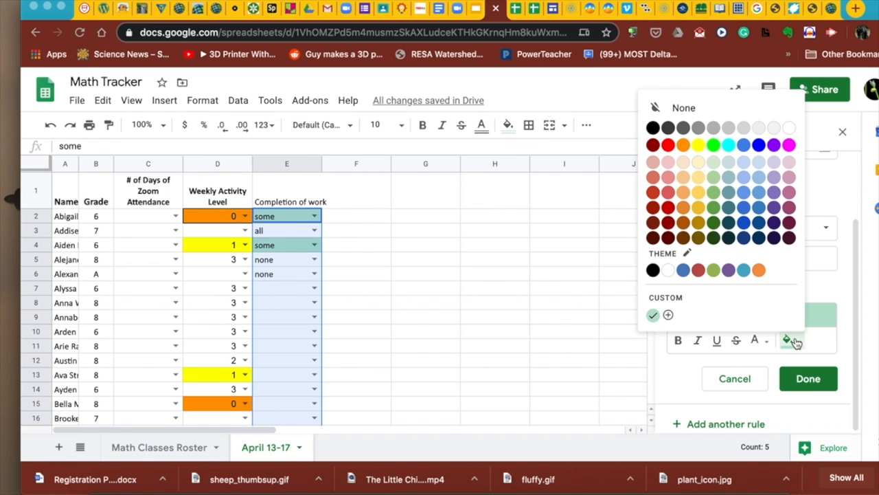
{"action": "left_click", "coordinate": [729, 269]}
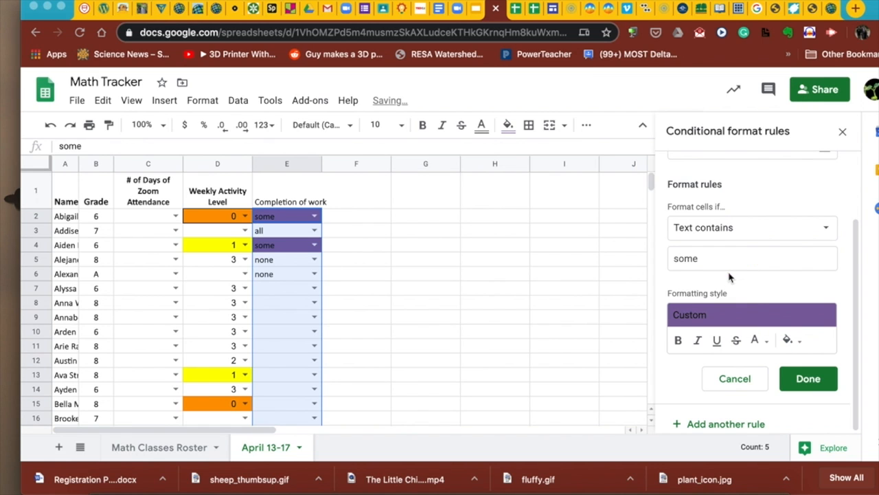
{"action": "left_click", "coordinate": [801, 378]}
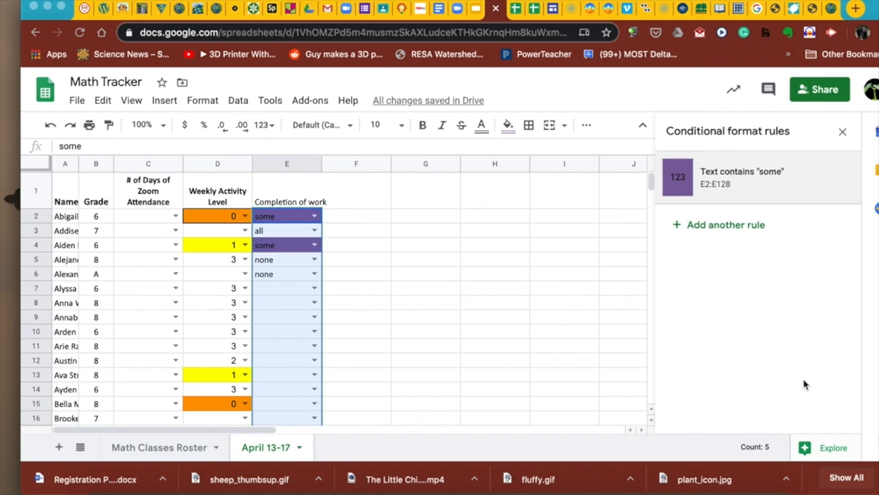
Add another rule for E2:E128 that formats cells whose text contains "none"
{"action": "left_click", "coordinate": [715, 225]}
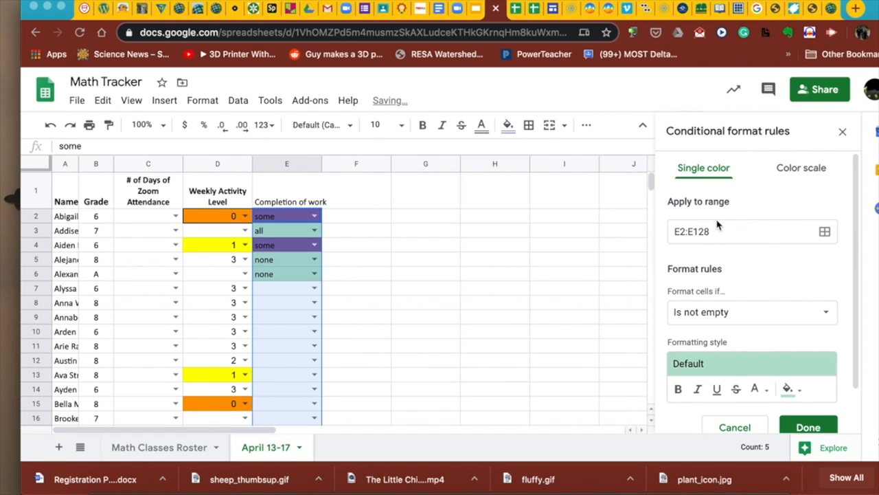
{"action": "left_click", "coordinate": [822, 313]}
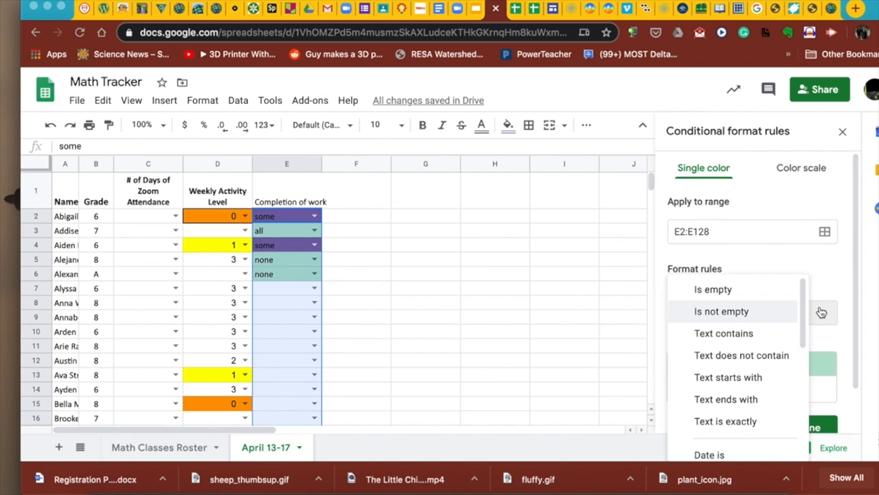
{"action": "left_click", "coordinate": [751, 333]}
{"action": "left_click", "coordinate": [726, 342]}
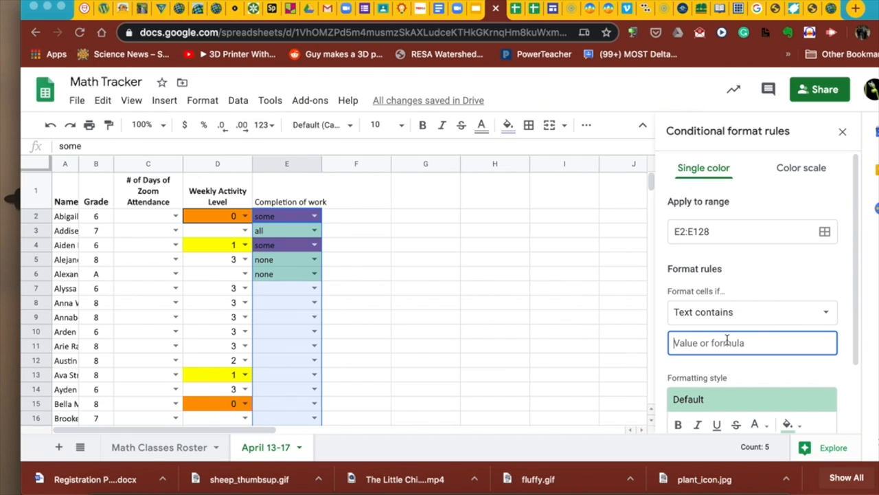
{"action": "type", "text": "none"}
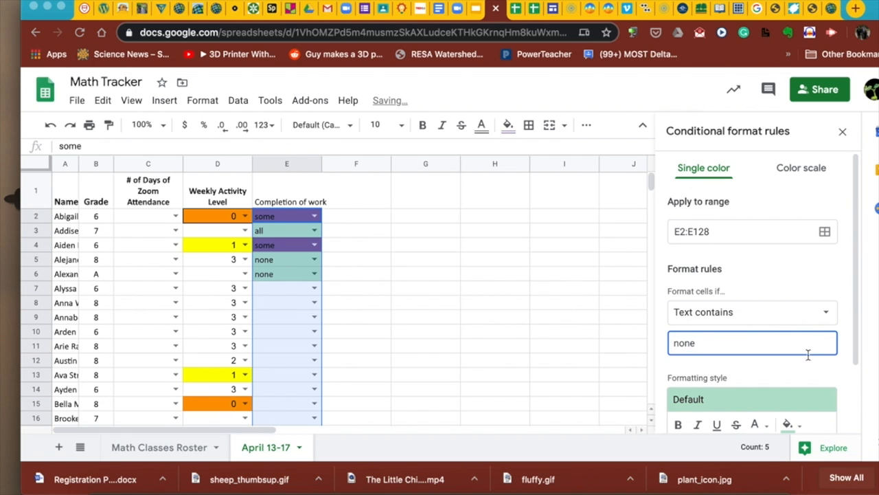
Give the "none" rule green theme-coloured text, keep its default fill and save the rule
{"action": "scroll", "coordinate": [805, 359], "scroll_direction": "down", "scroll_amount": 2}
{"action": "left_click", "coordinate": [790, 339]}
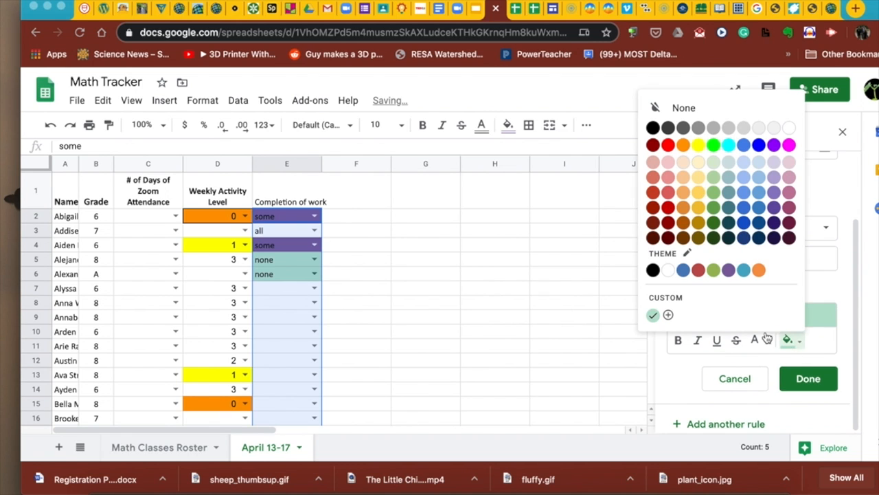
{"action": "left_click", "coordinate": [758, 339]}
{"action": "left_click", "coordinate": [680, 269]}
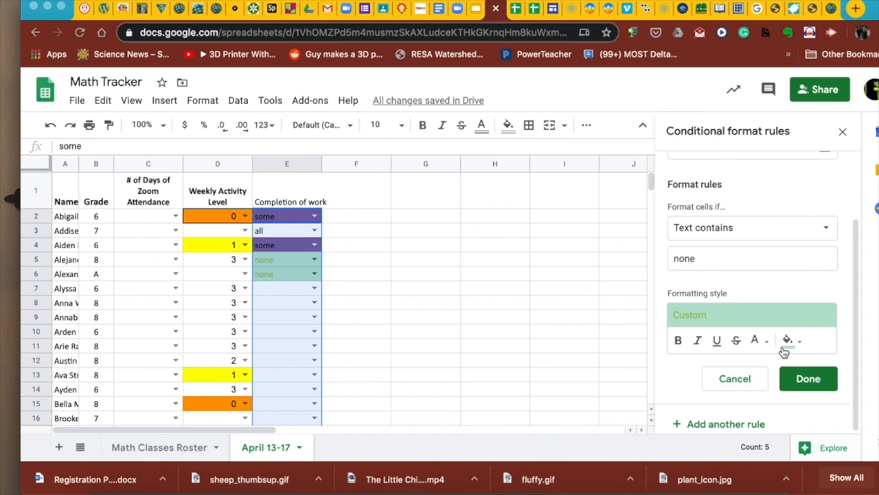
{"action": "left_click", "coordinate": [809, 382]}
Review the rules applied to cells E5 and E2 and look through the whole "Completion of work" column
{"action": "left_click", "coordinate": [344, 293]}
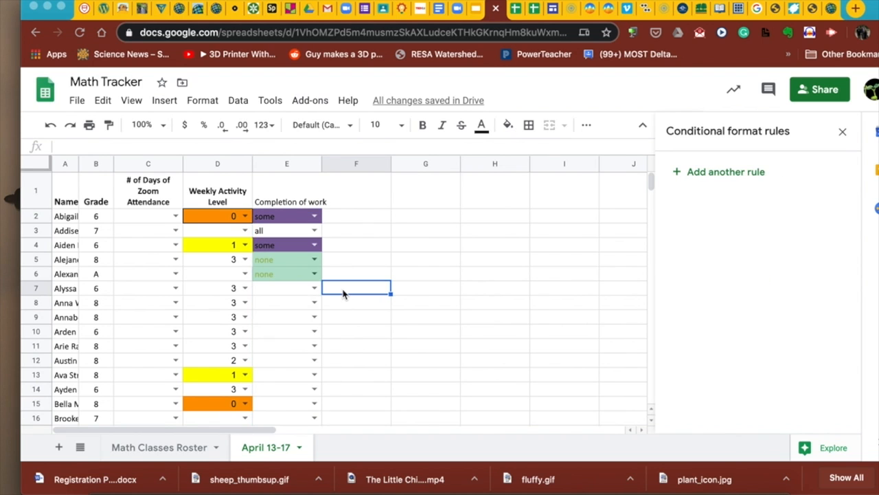
{"action": "left_click", "coordinate": [283, 265]}
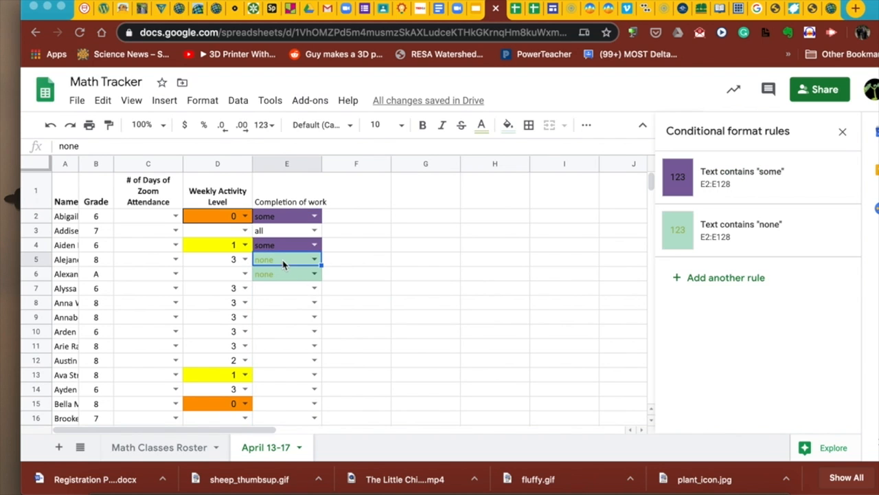
{"action": "left_click", "coordinate": [287, 215]}
{"action": "scroll", "coordinate": [291, 300], "scroll_direction": "down", "scroll_amount": 6}
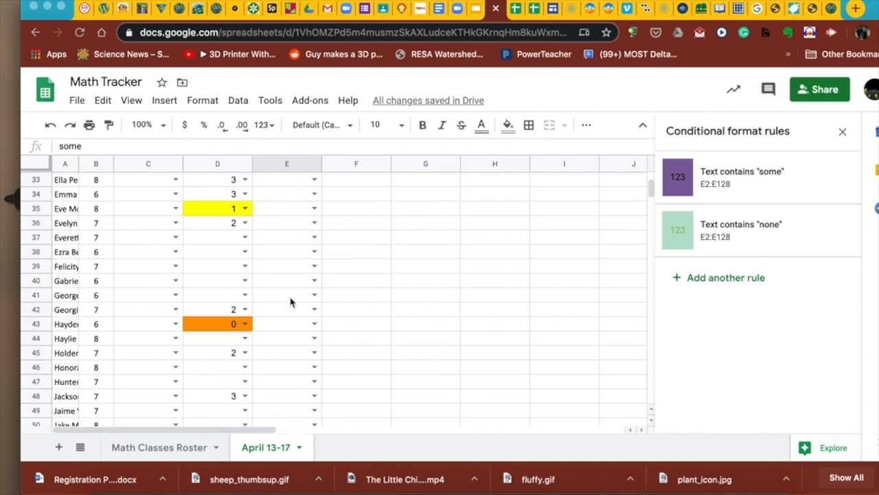
{"action": "scroll", "coordinate": [291, 301], "scroll_direction": "down", "scroll_amount": 20}
{"action": "scroll", "coordinate": [291, 300], "scroll_direction": "up", "scroll_amount": 6}
{"action": "scroll", "coordinate": [291, 301], "scroll_direction": "up", "scroll_amount": 20}
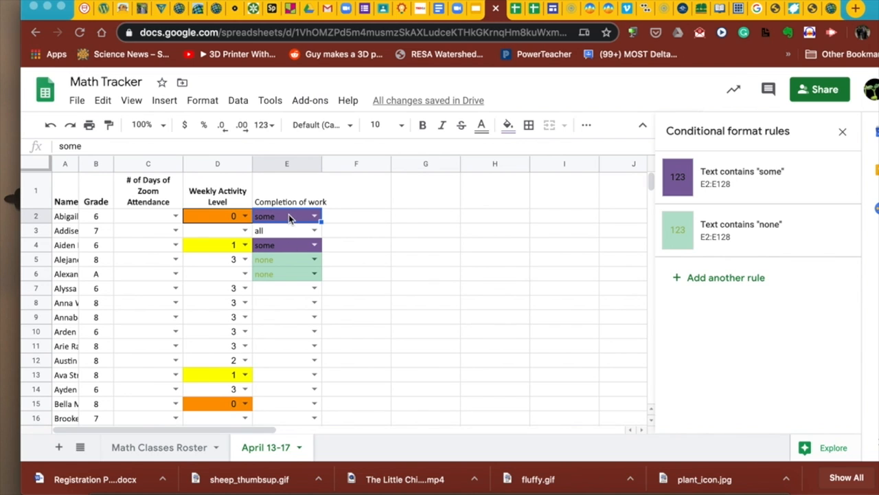
Add another rule for cells E2:E7 that formats cells whose text contains "all"
{"action": "left_click", "coordinate": [290, 218]}
{"action": "left_click", "coordinate": [295, 291]}
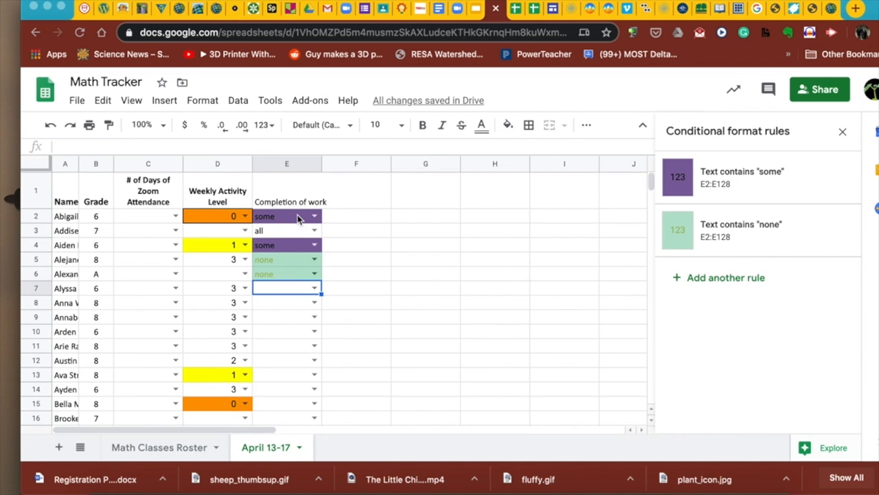
{"action": "left_click", "coordinate": [299, 218], "text": "shift"}
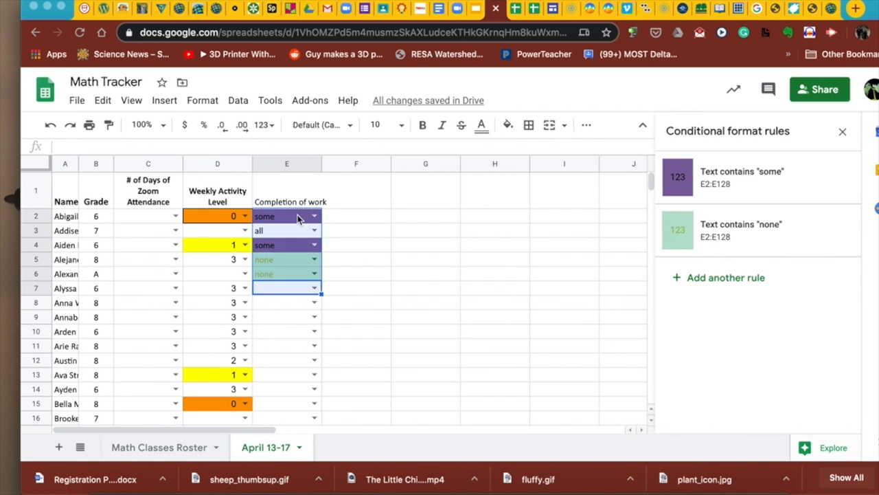
{"action": "left_click", "coordinate": [716, 277]}
{"action": "left_click", "coordinate": [827, 314]}
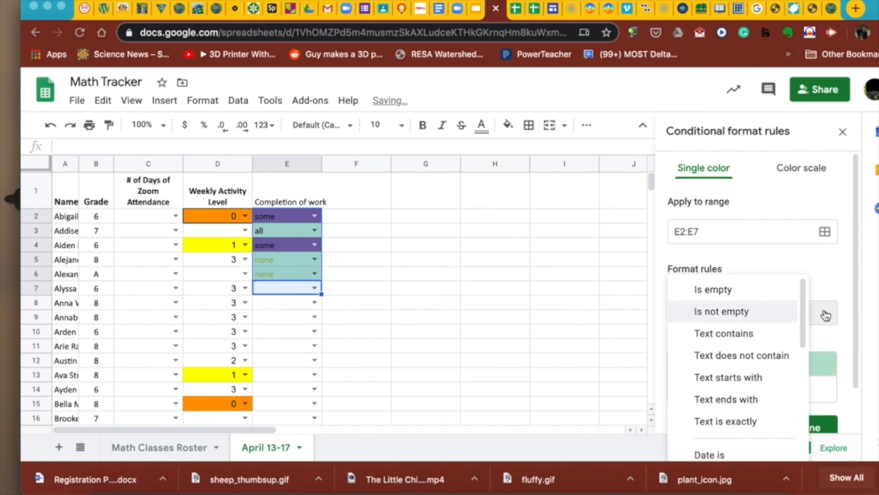
{"action": "left_click", "coordinate": [751, 334]}
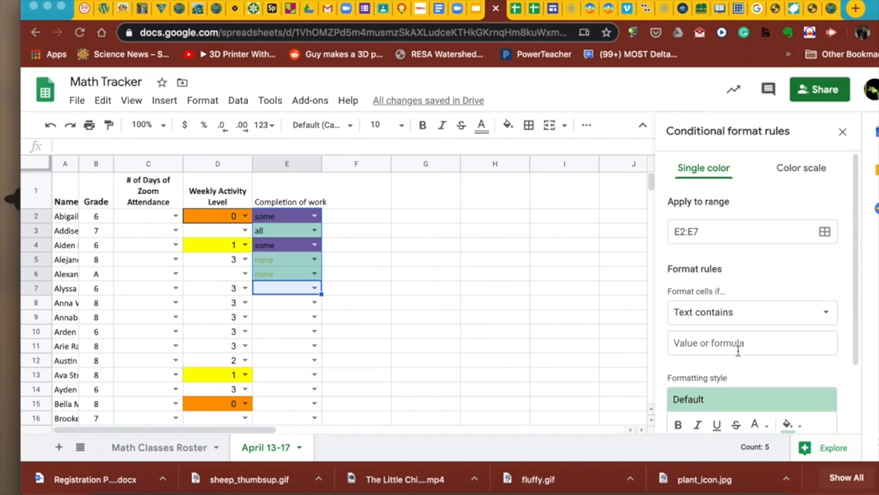
{"action": "left_click", "coordinate": [730, 348]}
{"action": "type", "text": "all"}
Give the "all" rule the orange theme colour as its fill and save the rule
{"action": "scroll", "coordinate": [815, 379], "scroll_direction": "down", "scroll_amount": 2}
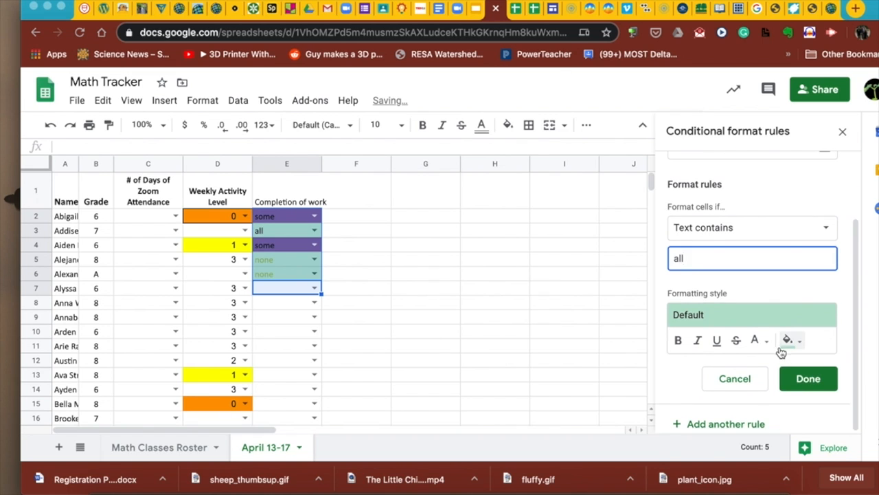
{"action": "left_click", "coordinate": [788, 342]}
{"action": "left_click", "coordinate": [759, 270]}
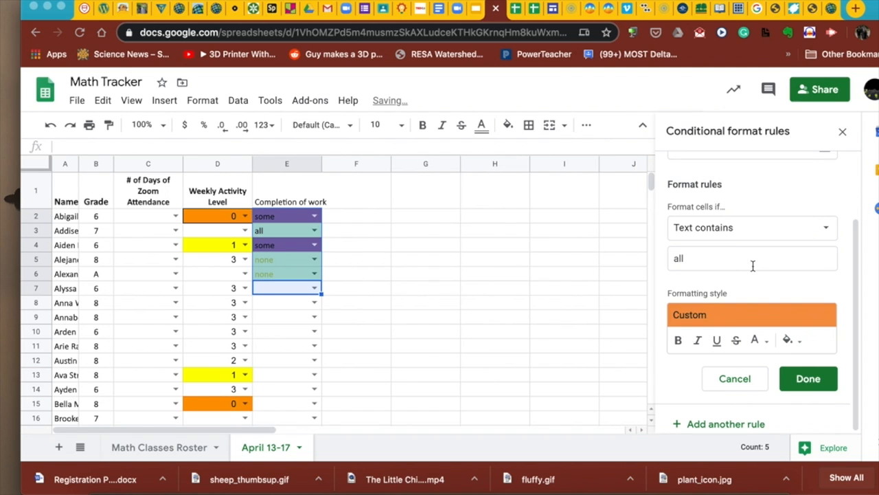
{"action": "left_click", "coordinate": [817, 386]}
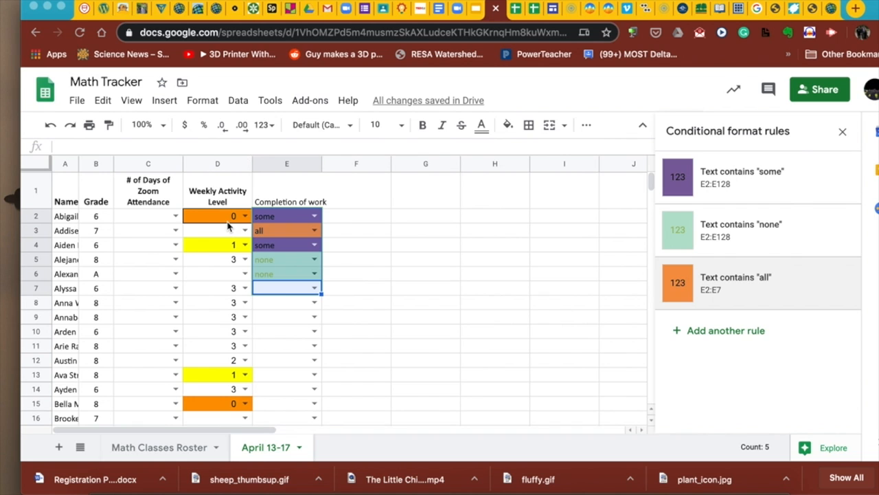
Examine the "Value is equal to 0" rule of the Weekly Activity Level column, including its range, condition and fill, and close the rules
{"action": "left_click", "coordinate": [227, 222]}
{"action": "scroll", "coordinate": [226, 314], "scroll_direction": "down", "scroll_amount": 1}
{"action": "scroll", "coordinate": [226, 316], "scroll_direction": "up", "scroll_amount": 1}
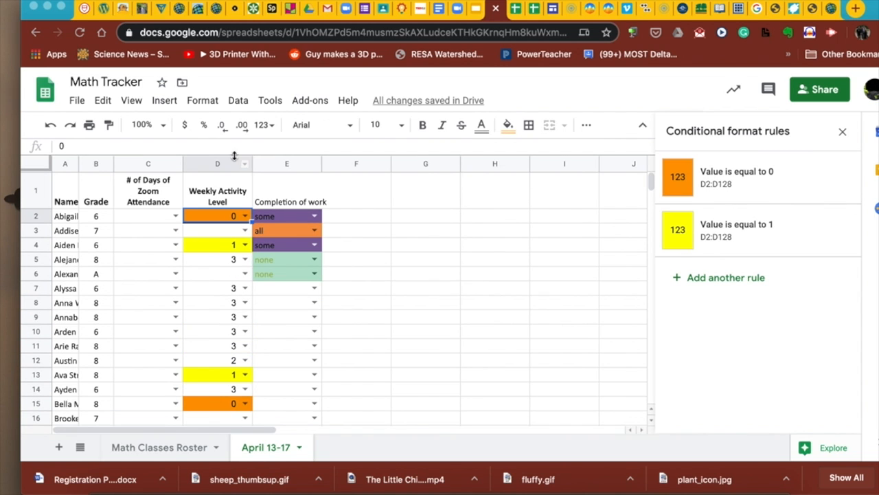
{"action": "left_click", "coordinate": [769, 172]}
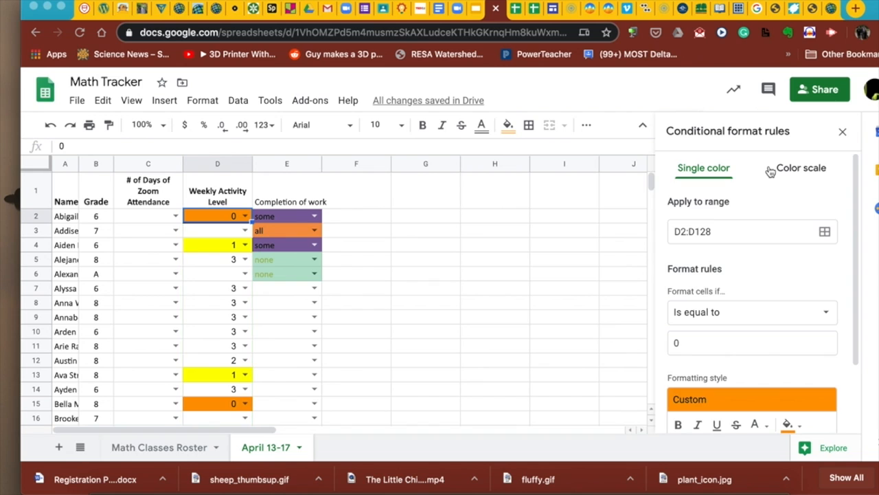
{"action": "left_click", "coordinate": [825, 315]}
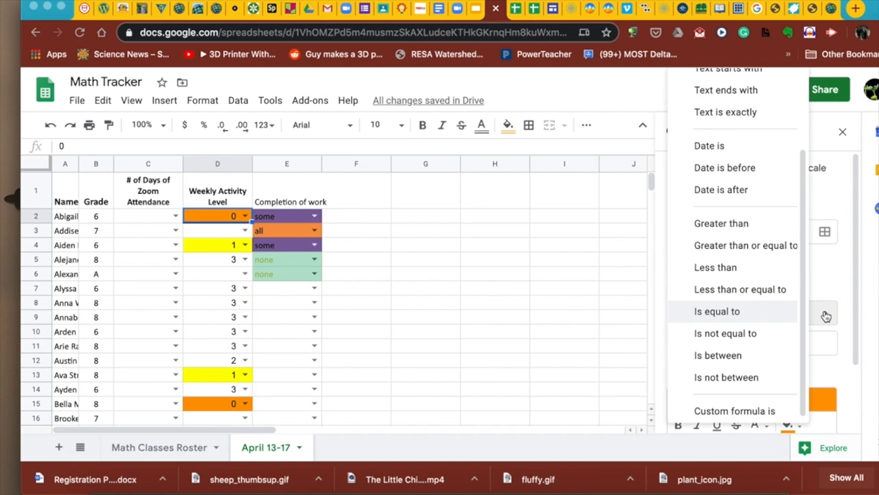
{"action": "left_click", "coordinate": [748, 311]}
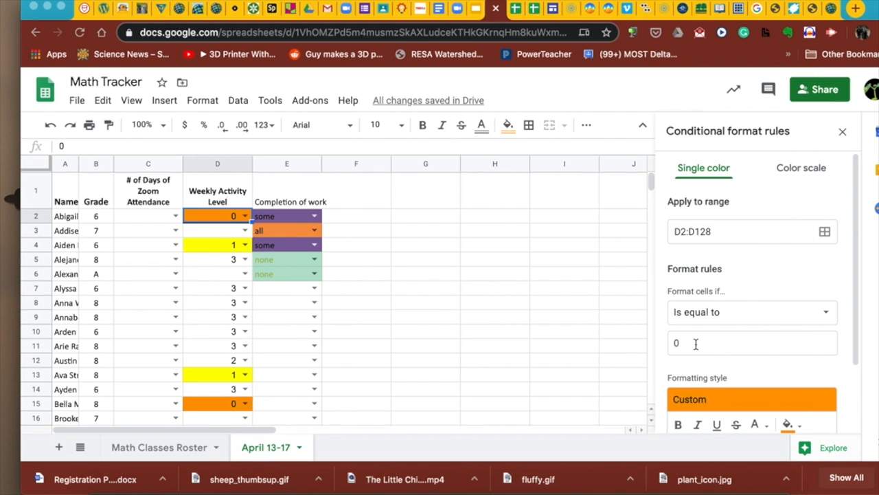
{"action": "scroll", "coordinate": [762, 353], "scroll_direction": "down", "scroll_amount": 1}
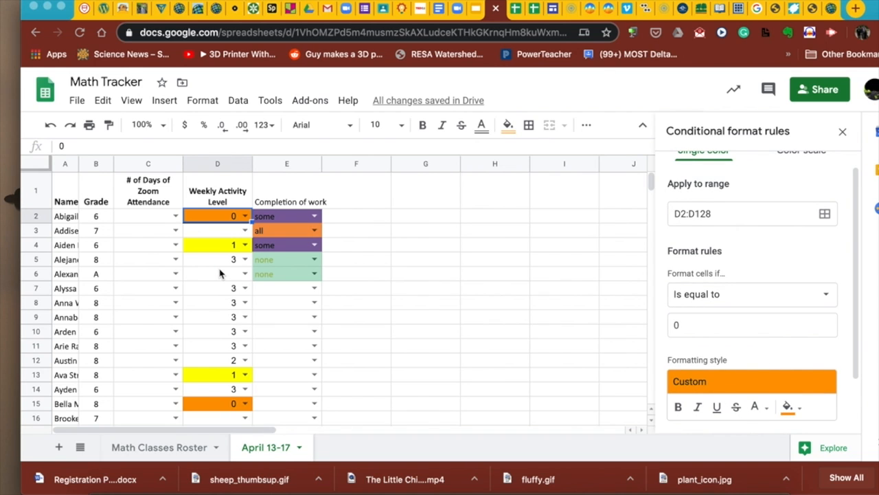
{"action": "scroll", "coordinate": [731, 246], "scroll_direction": "up", "scroll_amount": 1}
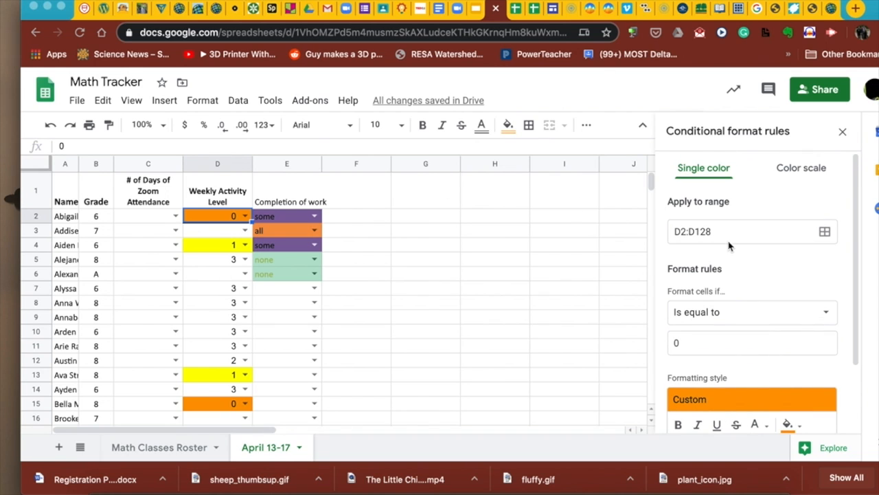
{"action": "left_click", "coordinate": [842, 132]}
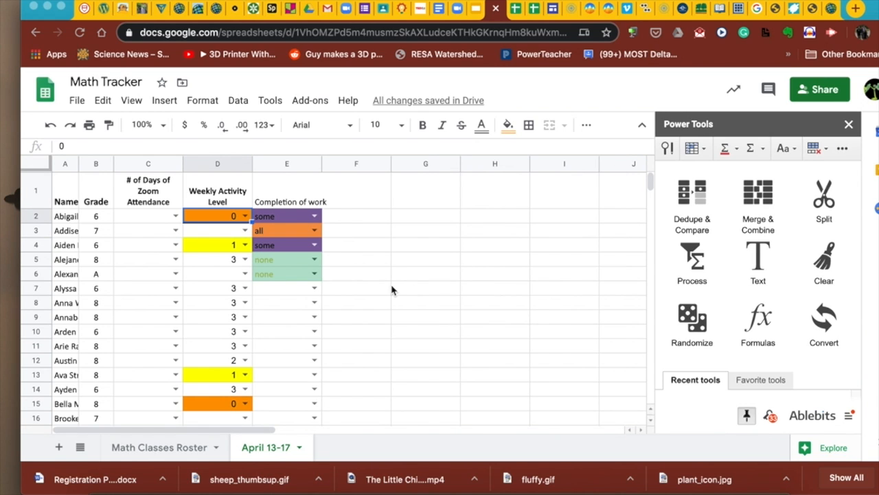
{"action": "scroll", "coordinate": [230, 344], "scroll_direction": "down", "scroll_amount": 10}
{"action": "scroll", "coordinate": [230, 346], "scroll_direction": "down", "scroll_amount": 13}
{"action": "scroll", "coordinate": [230, 346], "scroll_direction": "up", "scroll_amount": 12}
{"action": "scroll", "coordinate": [231, 346], "scroll_direction": "up", "scroll_amount": 10}
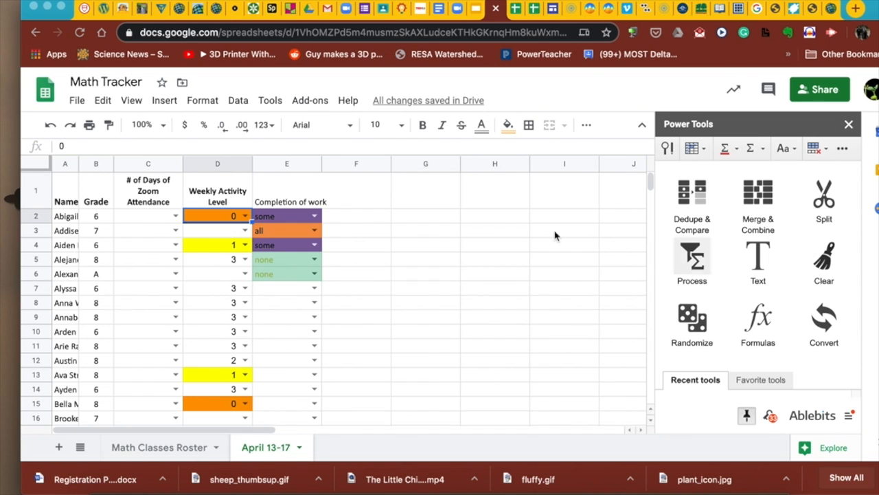
Start Function by color from cell F3 and set its source range to D2:D128 on the April 13-17 sheet
{"action": "left_click", "coordinate": [381, 236]}
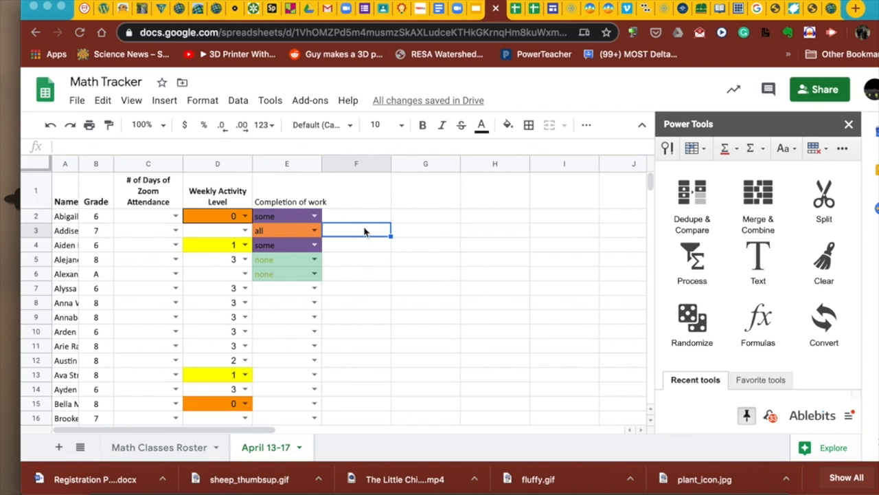
{"action": "left_click", "coordinate": [729, 148]}
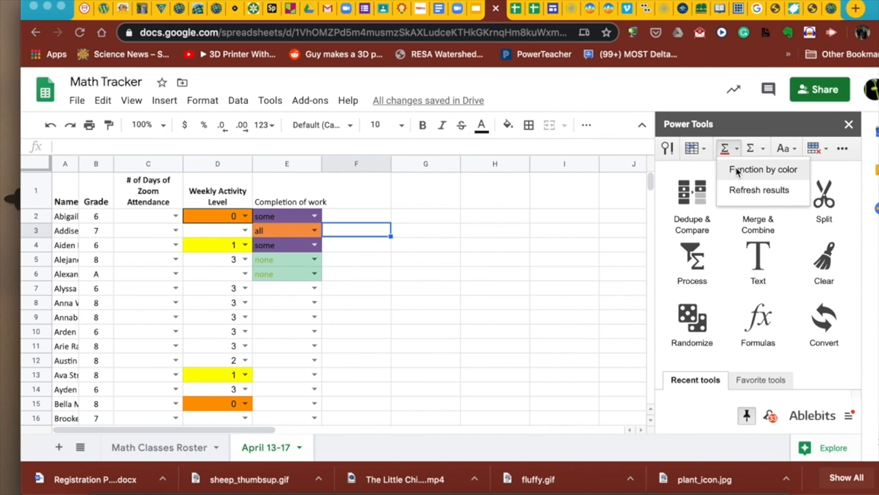
{"action": "left_click", "coordinate": [737, 171]}
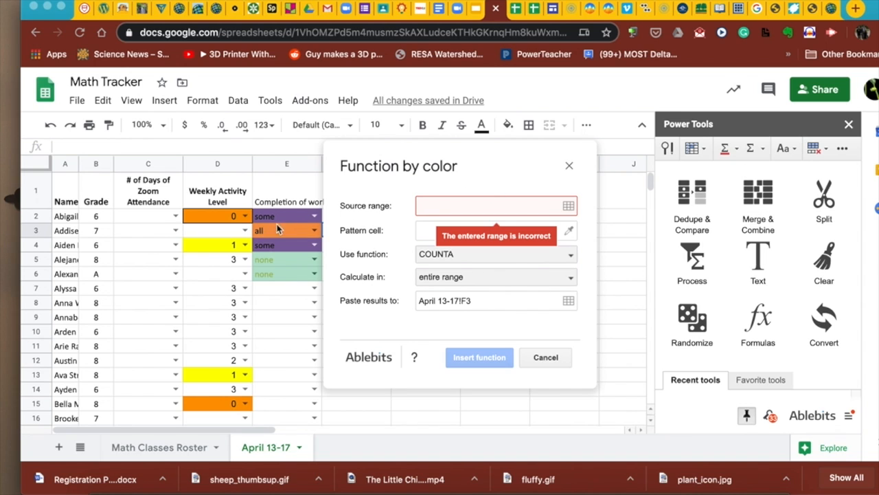
{"action": "left_click", "coordinate": [564, 208]}
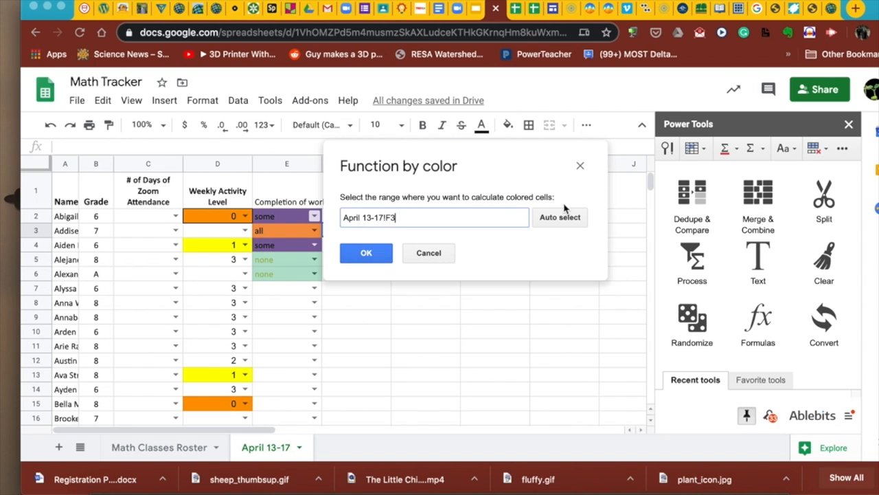
{"action": "left_click", "coordinate": [222, 217]}
{"action": "scroll", "coordinate": [222, 301], "scroll_direction": "down", "scroll_amount": 20}
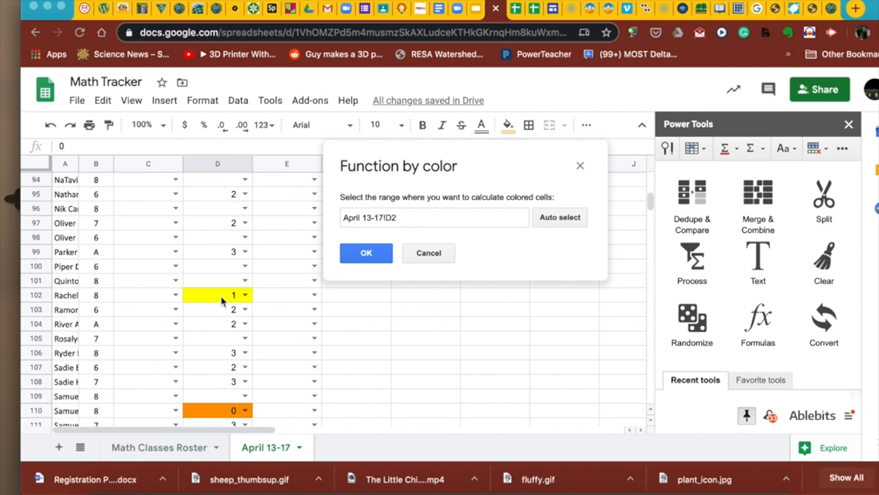
{"action": "scroll", "coordinate": [221, 303], "scroll_direction": "up", "scroll_amount": 3}
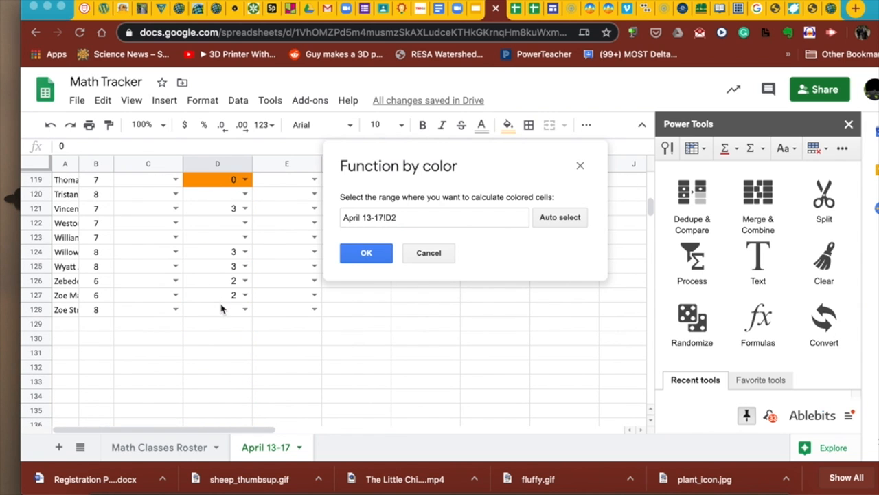
{"action": "left_click", "coordinate": [222, 311], "text": "shift"}
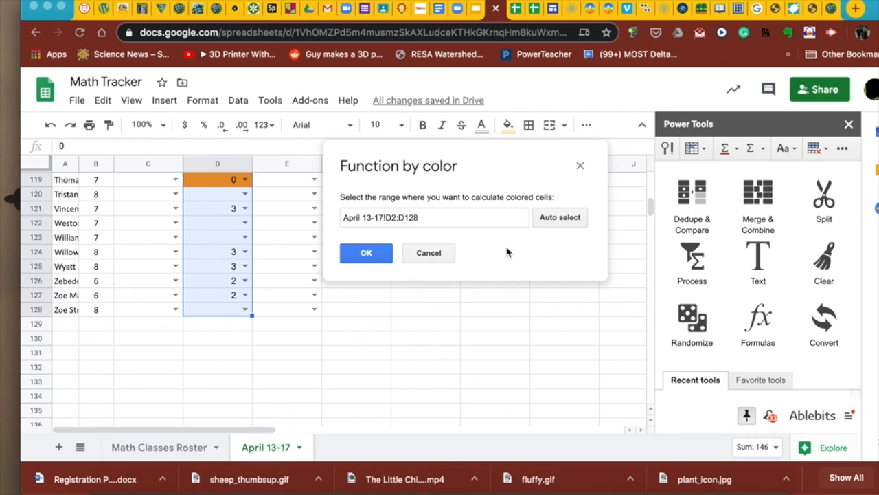
{"action": "left_click", "coordinate": [371, 252]}
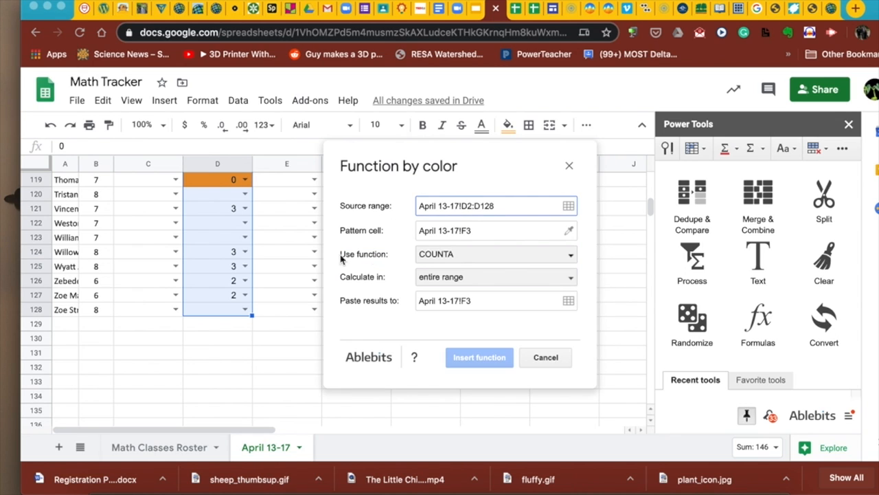
Set the pattern cell of the Function by color calculation to April 13-17!D2
{"action": "scroll", "coordinate": [237, 247], "scroll_direction": "up", "scroll_amount": 1}
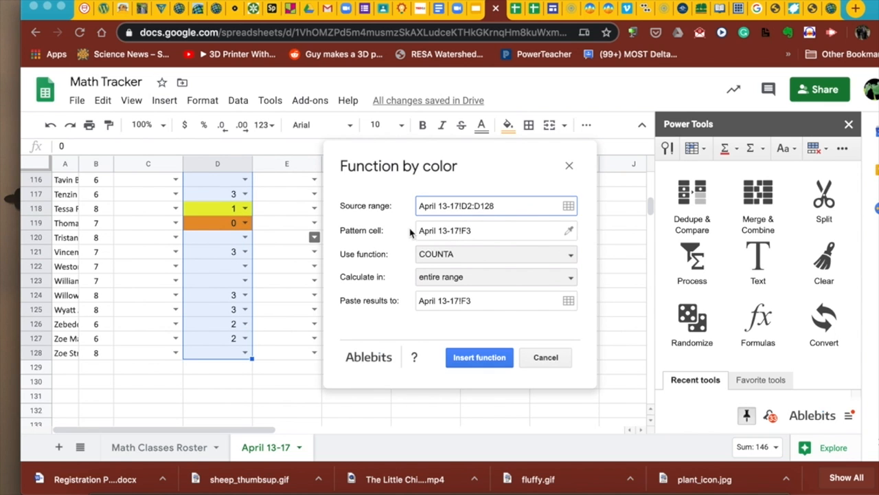
{"action": "scroll", "coordinate": [237, 290], "scroll_direction": "up", "scroll_amount": 5}
{"action": "scroll", "coordinate": [228, 288], "scroll_direction": "up", "scroll_amount": 13}
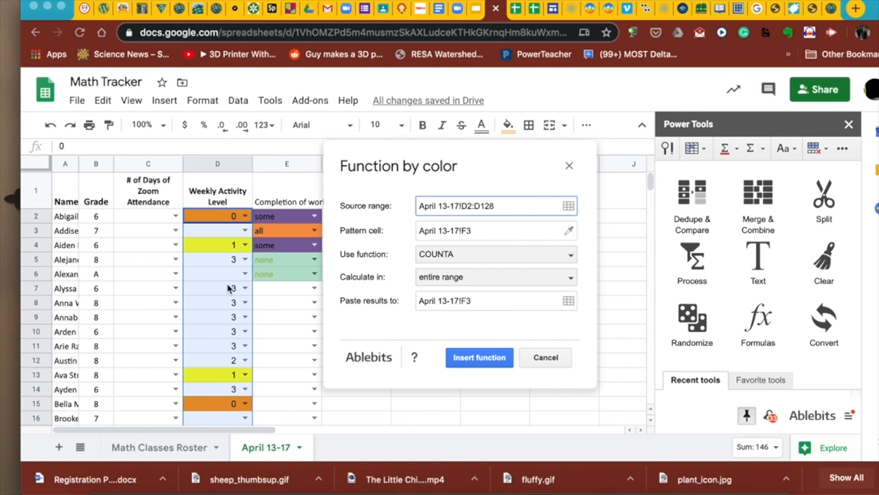
{"action": "left_click", "coordinate": [215, 219]}
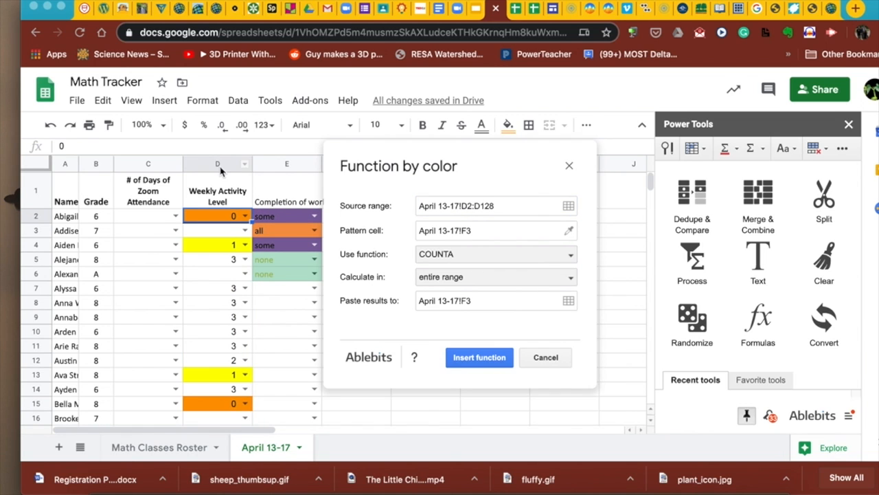
{"action": "left_click", "coordinate": [489, 235]}
{"action": "key", "text": "BackSpace"}
{"action": "key", "text": "BackSpace"}
{"action": "type", "text": "D2"}
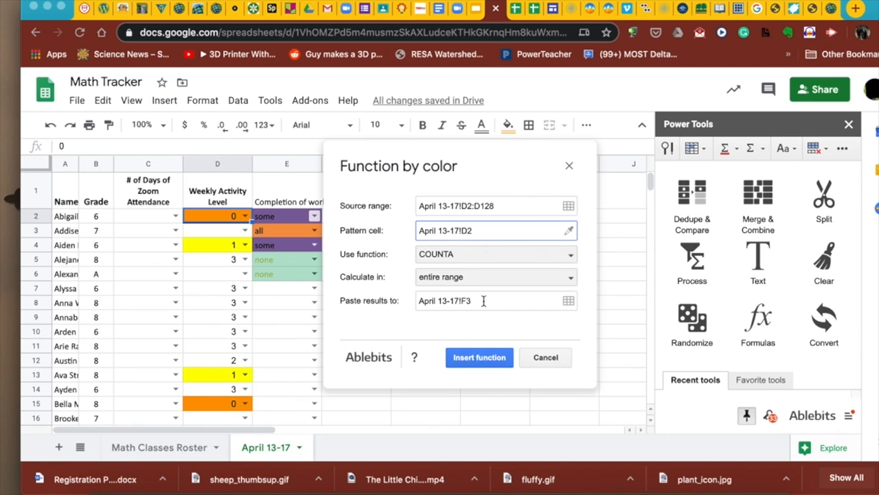
Insert the COUNTA function over the entire range, with its result pasted into cell F3
{"action": "left_click", "coordinate": [484, 301]}
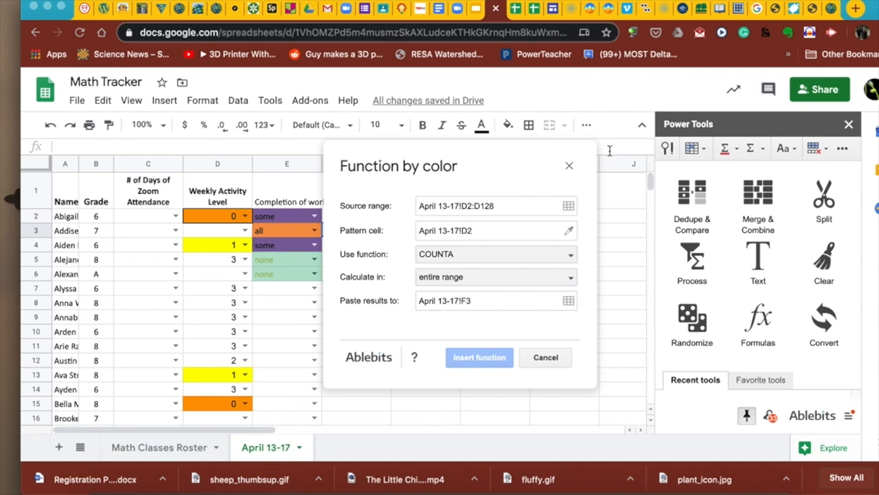
{"action": "left_click_drag", "start_coordinate": [484, 167], "coordinate": [552, 189]}
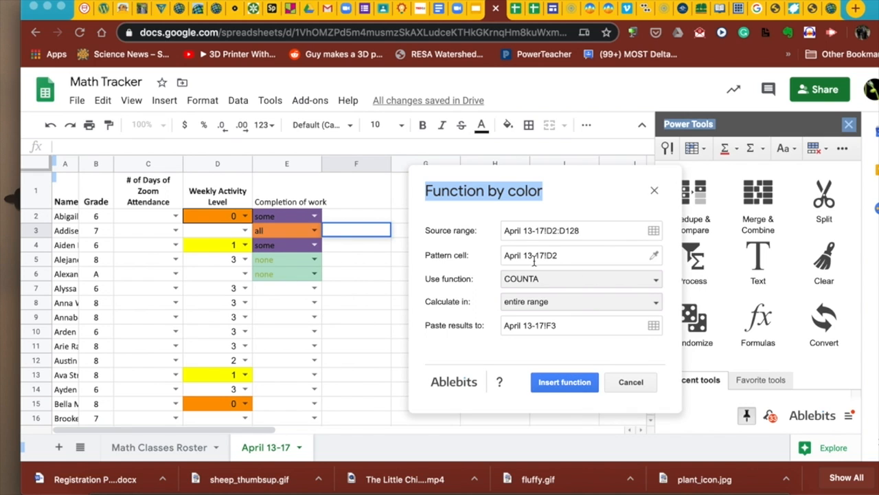
{"action": "left_click", "coordinate": [569, 388]}
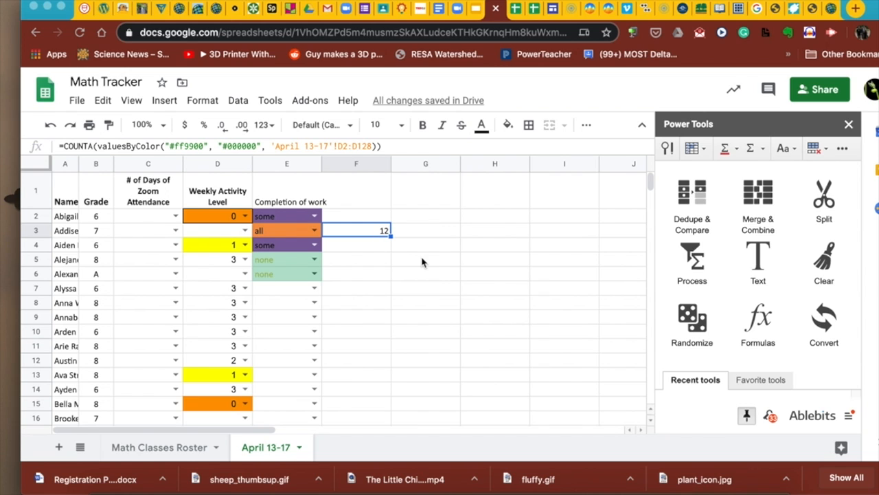
{"action": "key", "text": "Return"}
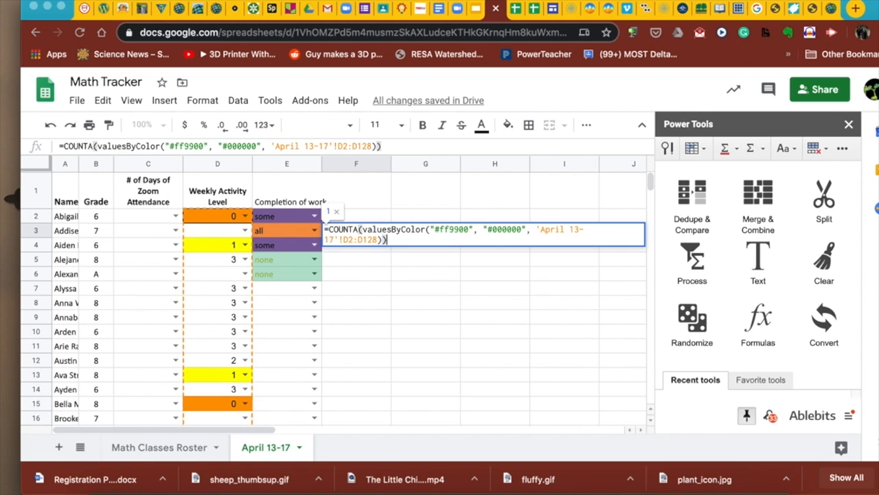
{"action": "key", "text": "Return"}
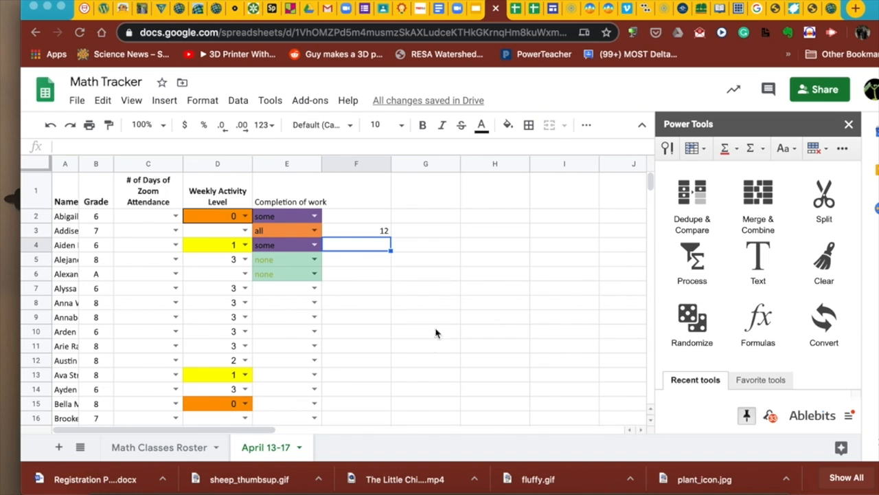
Compare the fills of cells D4 and D5, and check the color-count formula in cell F3
{"action": "left_click", "coordinate": [226, 248]}
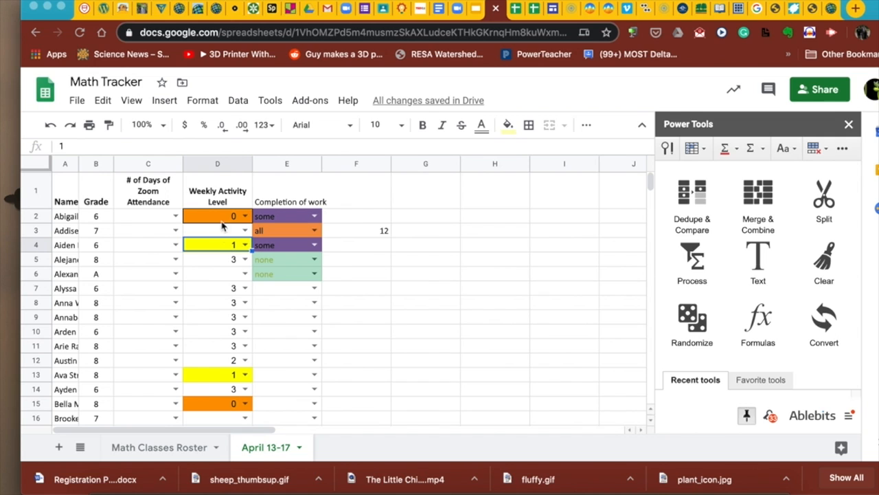
{"action": "left_click", "coordinate": [223, 260]}
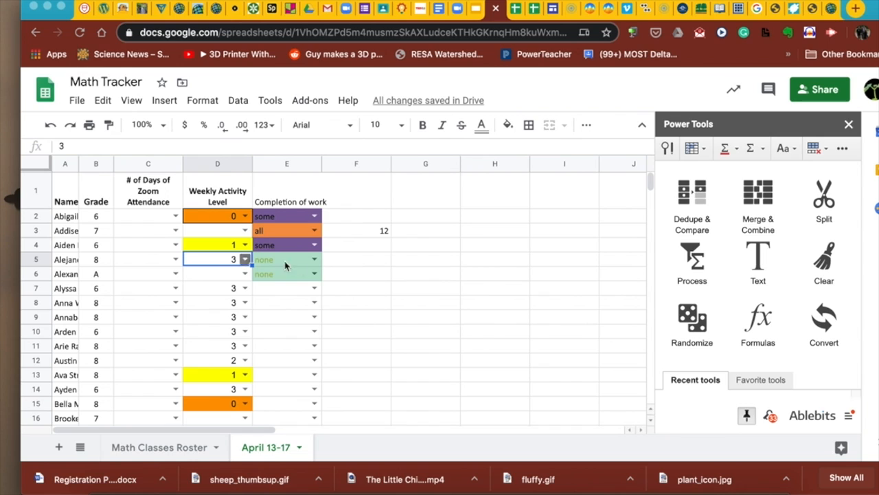
{"action": "left_click", "coordinate": [364, 234]}
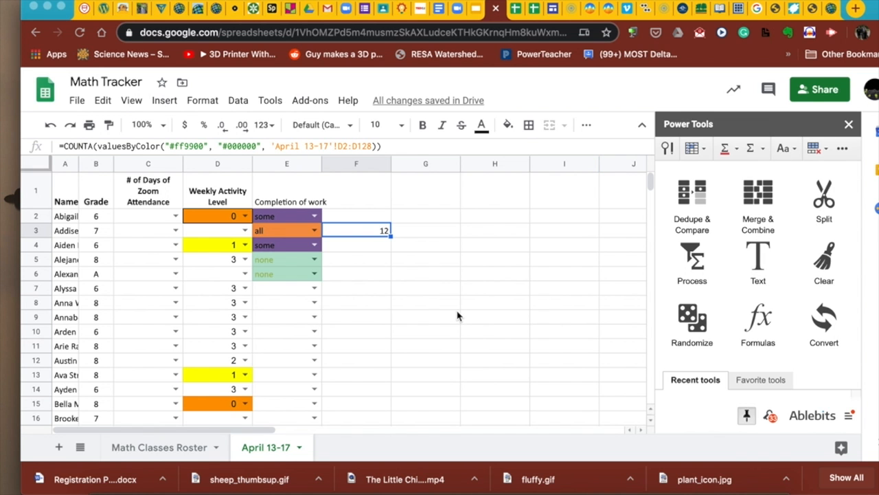
{"action": "scroll", "coordinate": [459, 316], "scroll_direction": "down", "scroll_amount": 1}
{"action": "scroll", "coordinate": [458, 316], "scroll_direction": "up", "scroll_amount": 1}
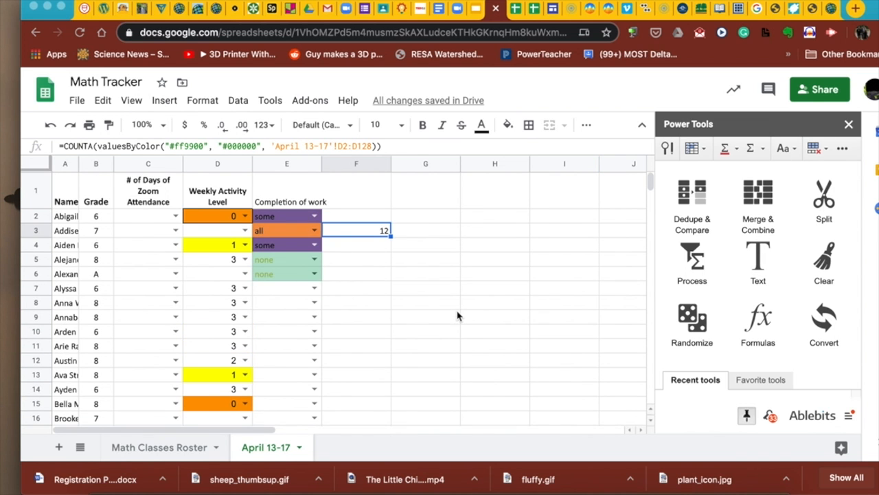